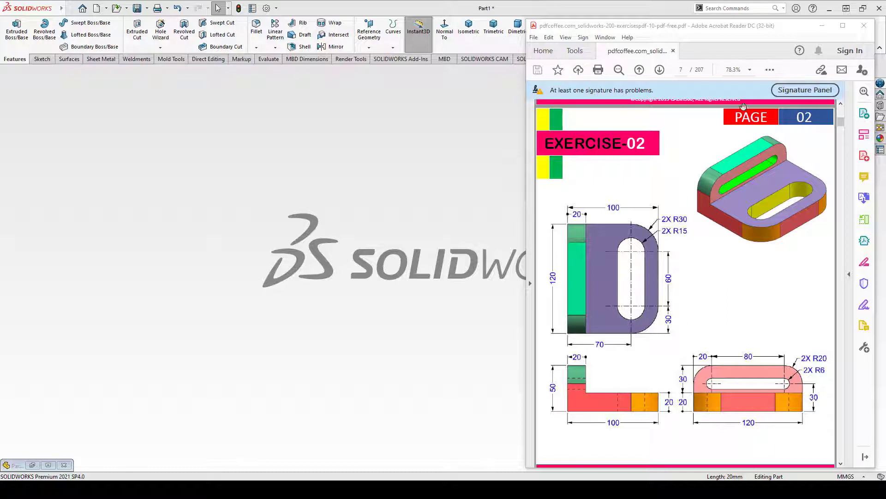
Step: Create a new part document and start a sketch on the Front Plane
left_click(96, 8)
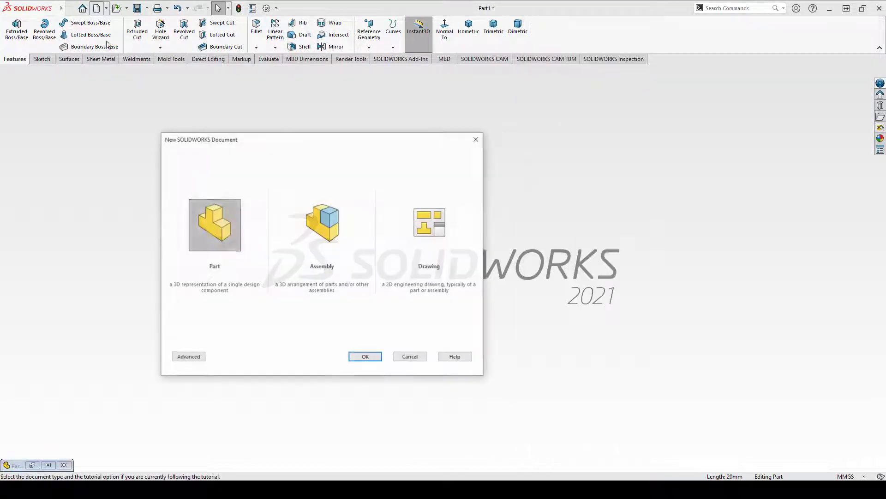
left_click(364, 358)
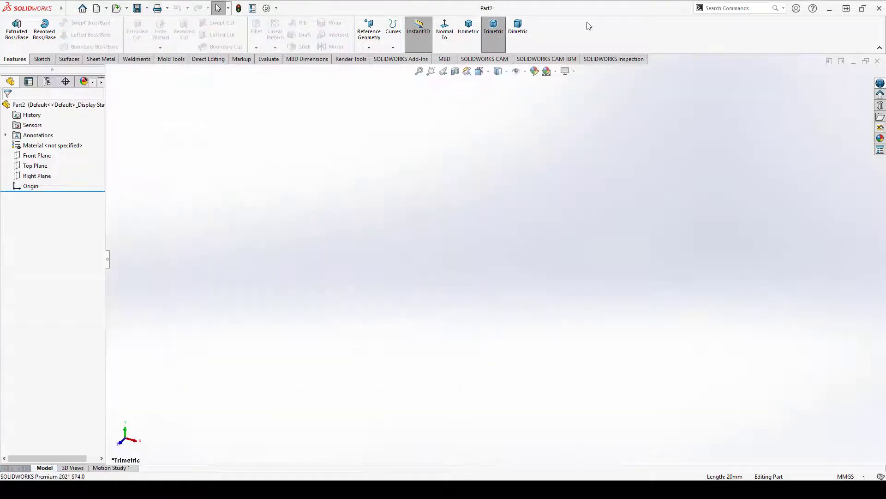
left_click(37, 158)
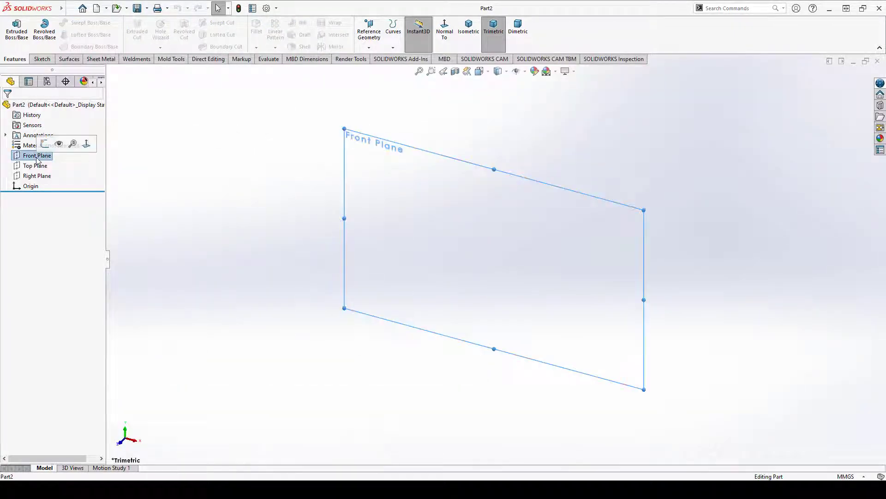
left_click(45, 144)
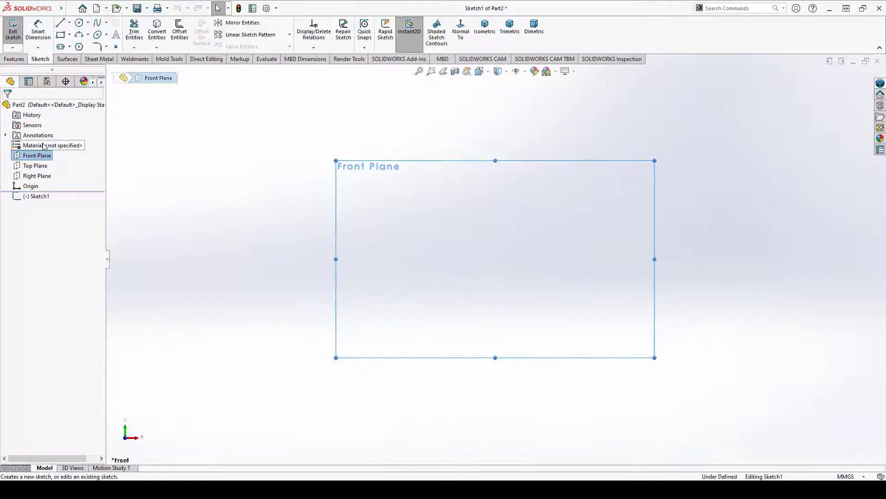
left_click(67, 35)
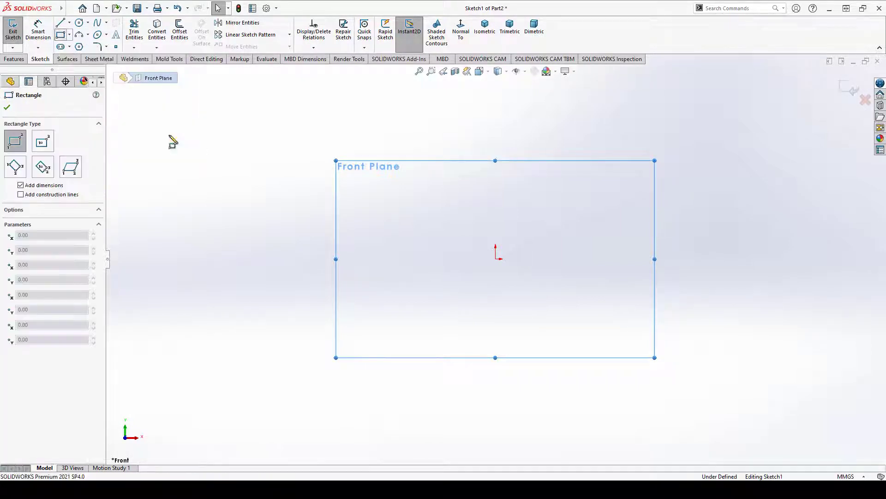
left_click(496, 259)
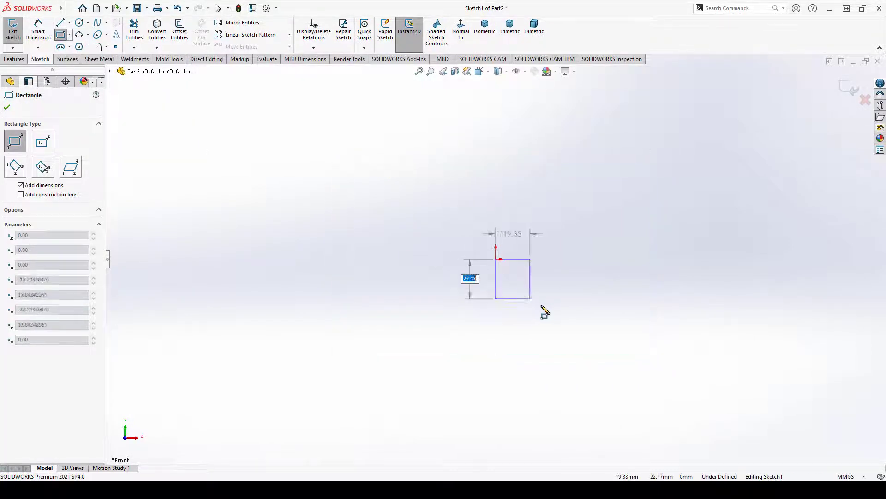
left_click(501, 191)
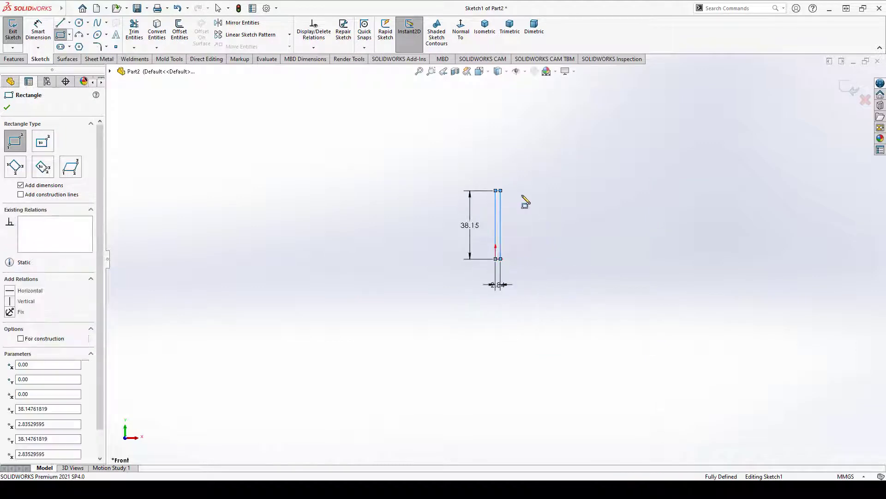
key("ctrl+z")
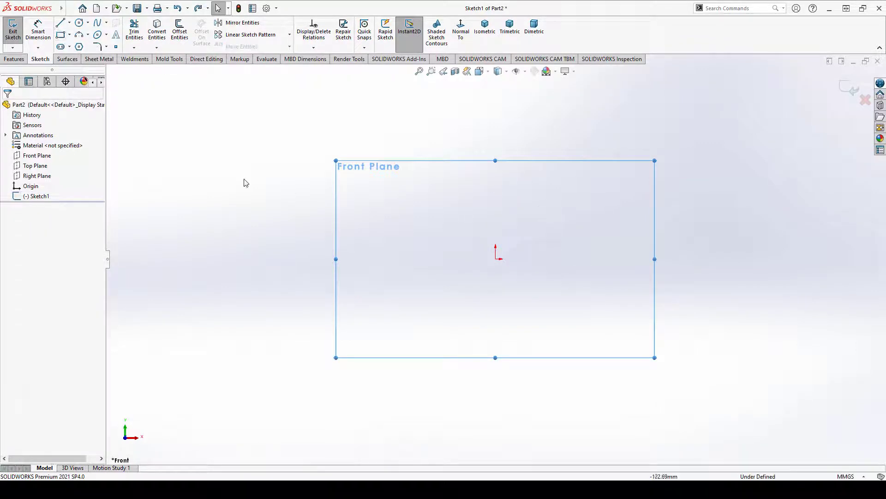
Step: Sketch a center rectangle about 79 mm wide and 107 mm high, centred on the origin
left_click(69, 35)
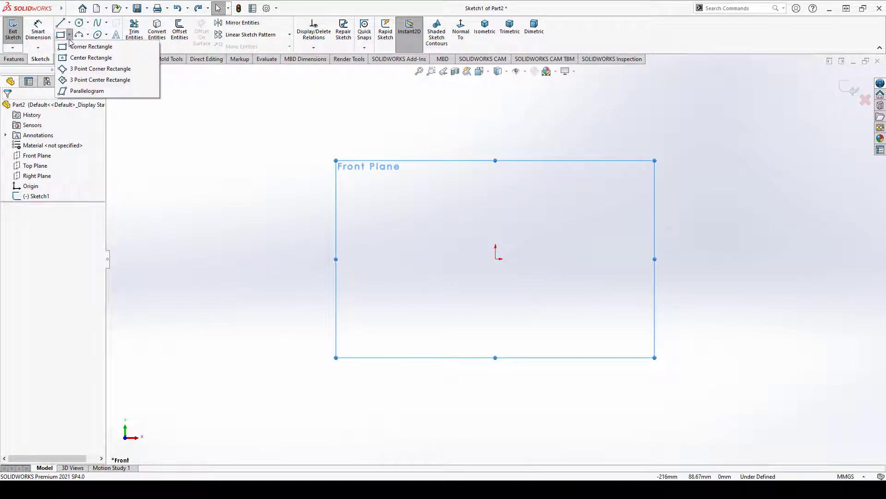
left_click(73, 58)
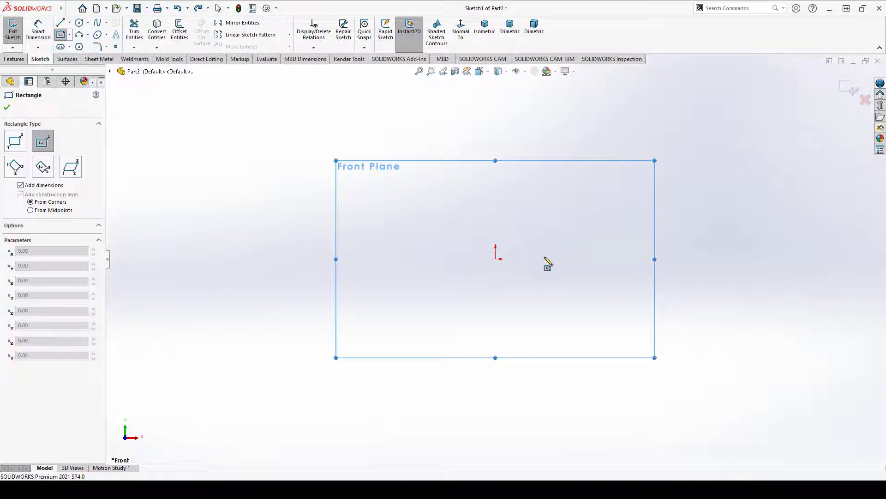
left_click(496, 259)
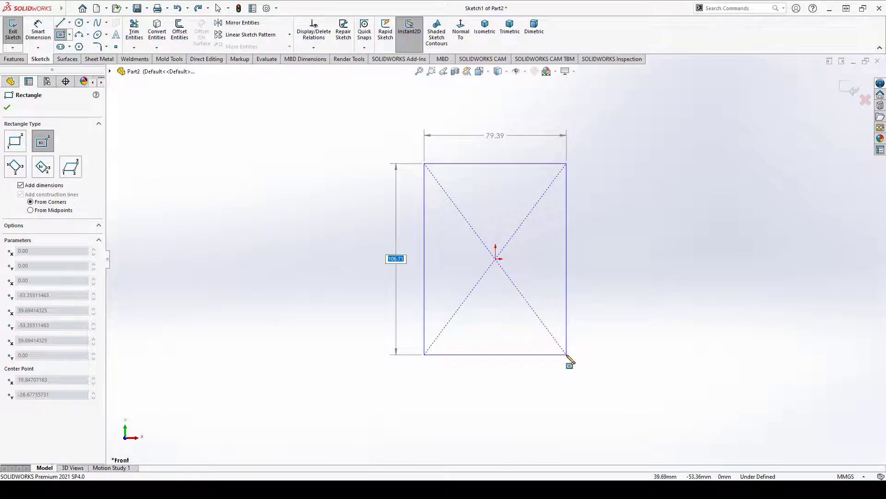
left_click(568, 356)
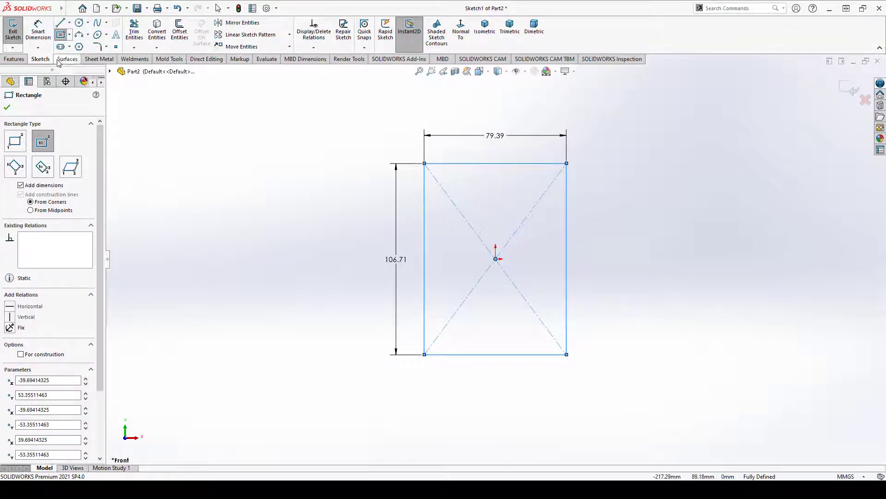
Step: Set the rectangle's width to 100 mm and its height to 120 mm
left_click(38, 32)
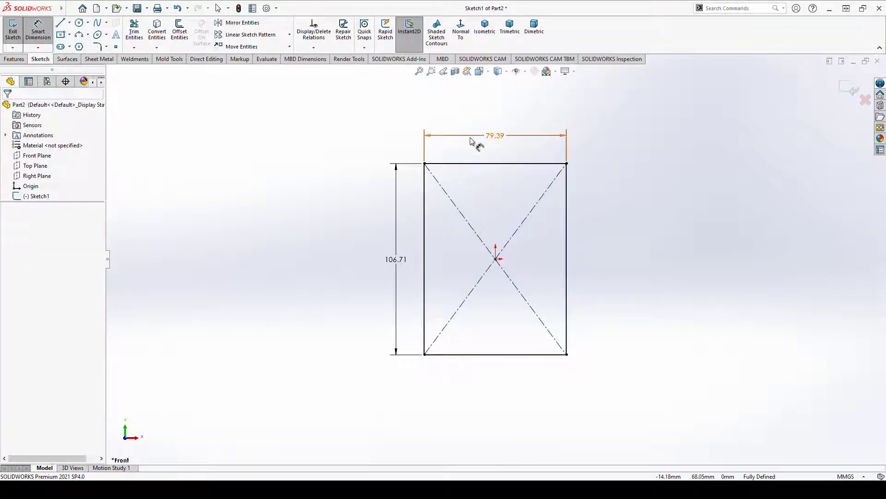
left_click(495, 135)
type("100")
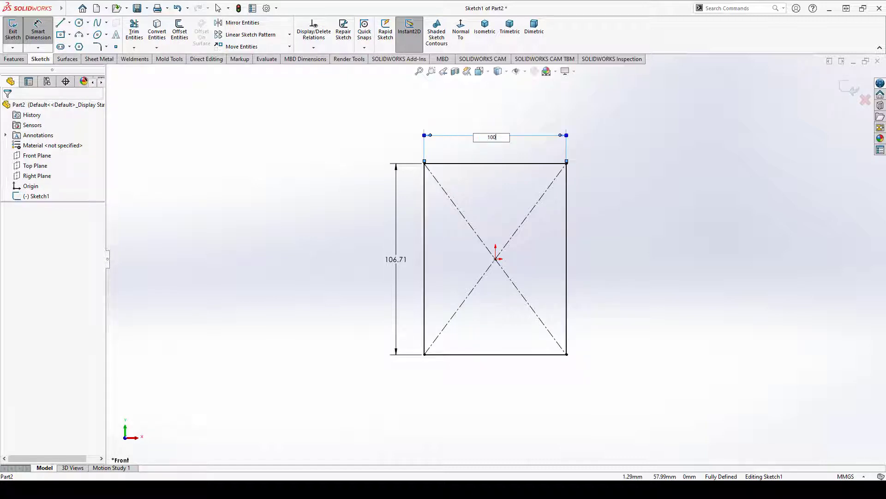
key("Return")
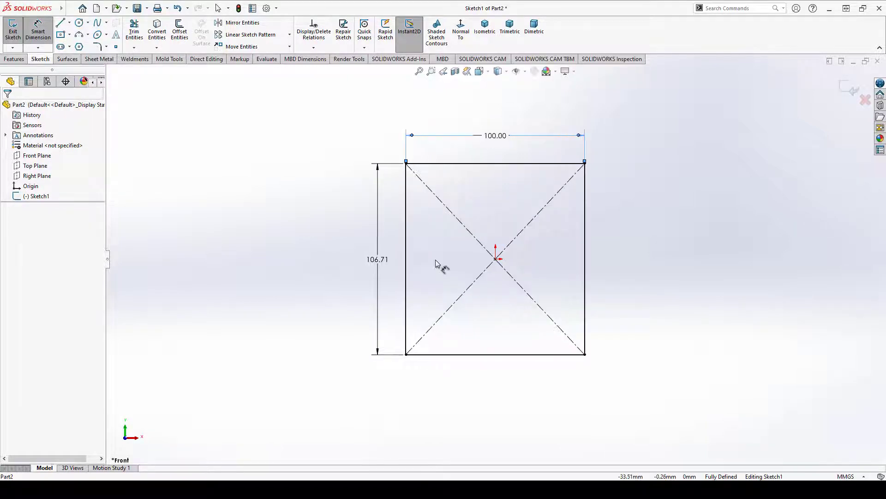
left_click(378, 260)
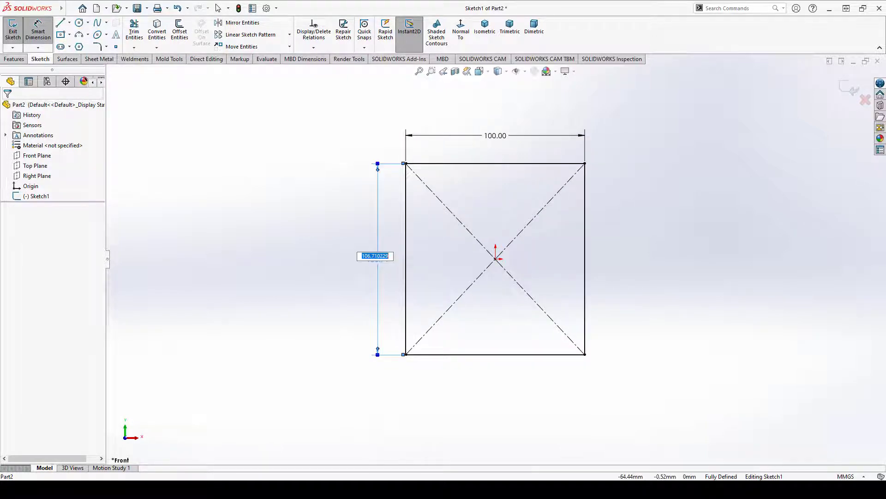
type("20")
key("Return")
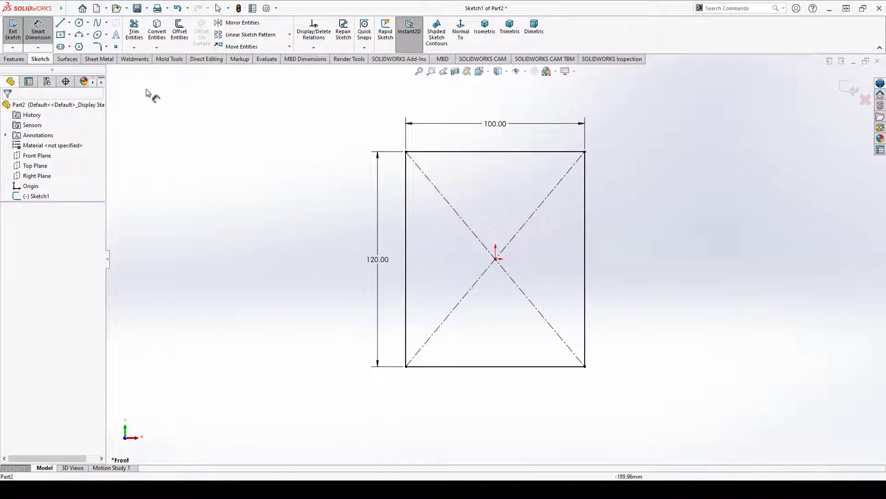
Step: Round the rectangle's two right-hand corners with 30 mm sketch fillets
left_click(97, 47)
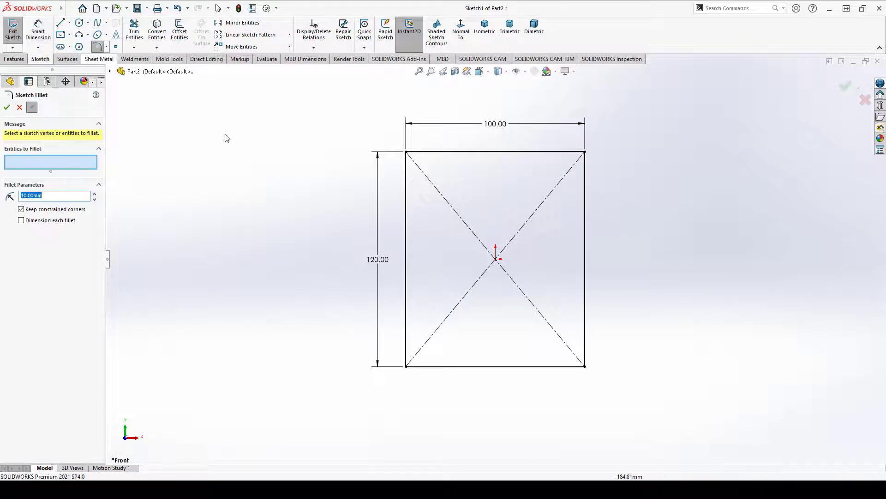
left_click(586, 154)
left_click(586, 367)
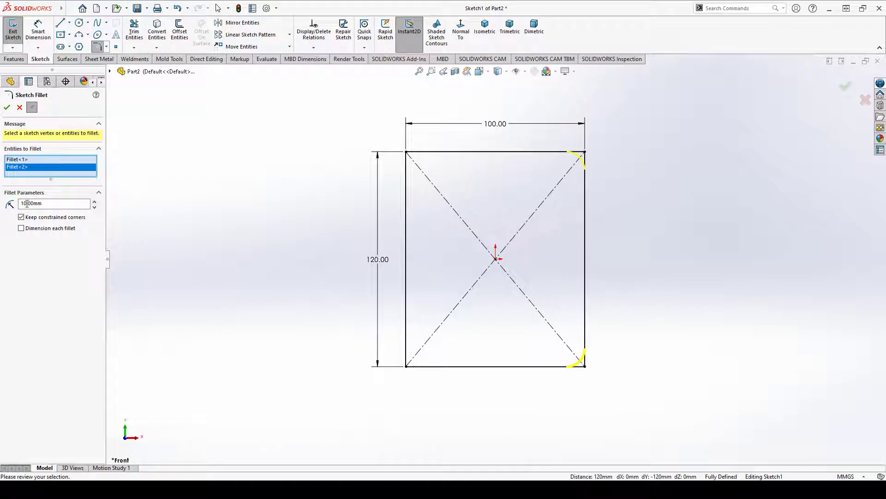
left_click_drag(27, 204, 20, 206)
left_click(7, 107)
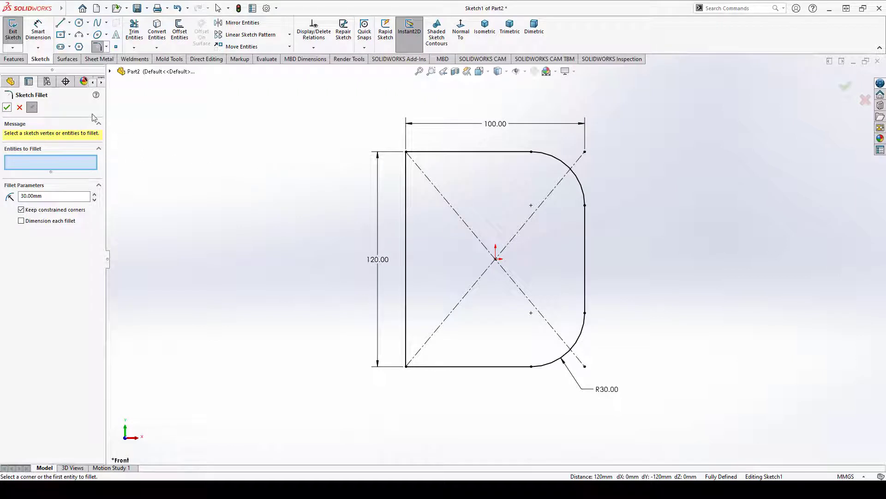
left_click(7, 107)
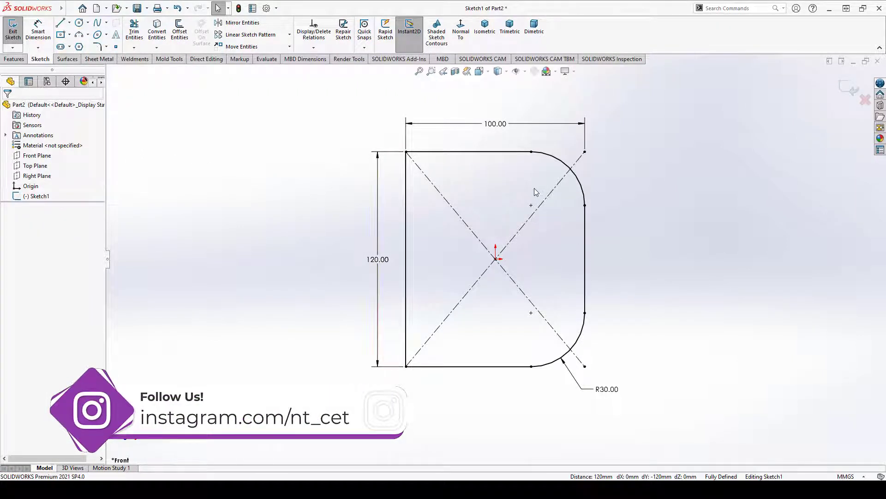
Step: Sketch a vertical straight slot about 21 mm wide between the center points of the two corner fillets
left_click(69, 47)
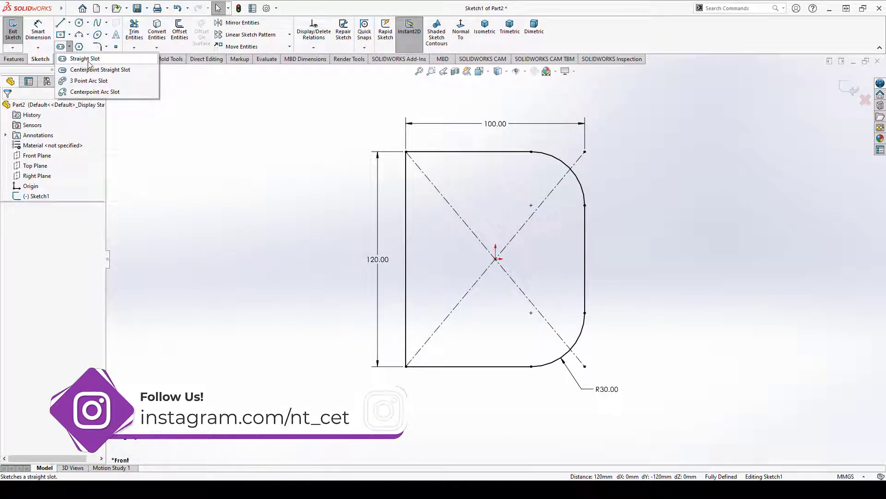
left_click(87, 59)
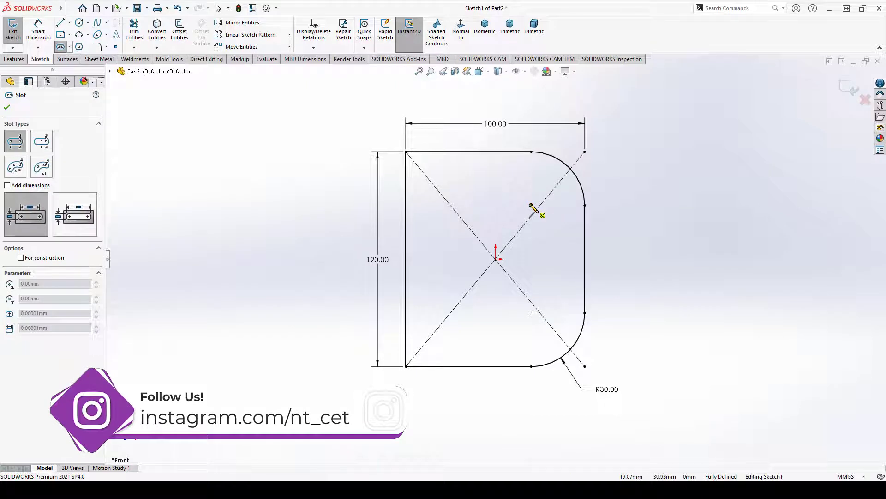
left_click(531, 205)
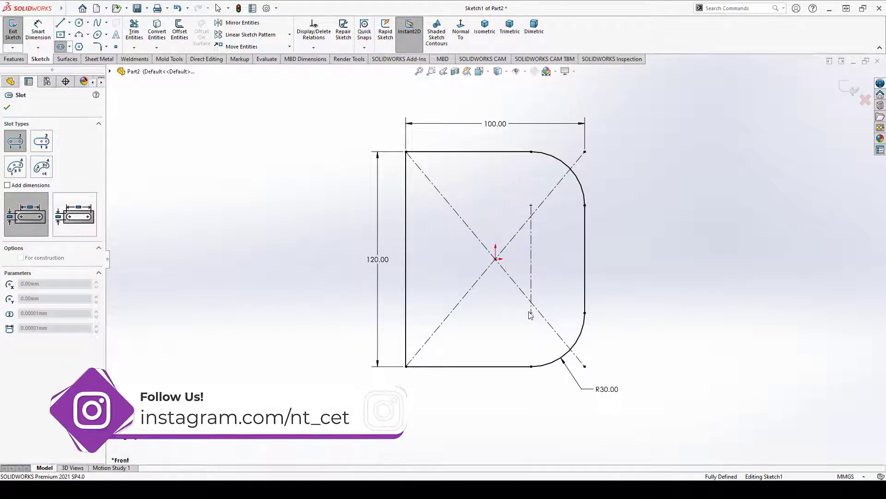
left_click(549, 308)
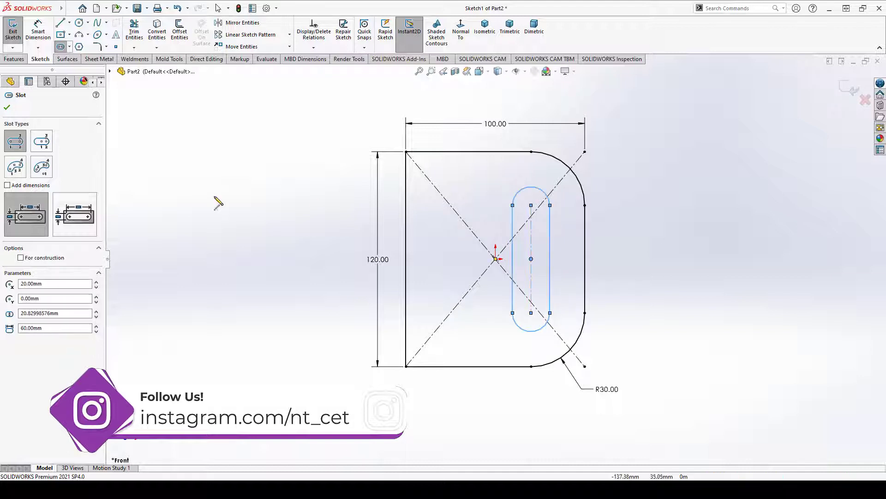
left_click(8, 107)
Step: Dimension the slot's upper end arc with a radius of 15 mm
left_click(38, 30)
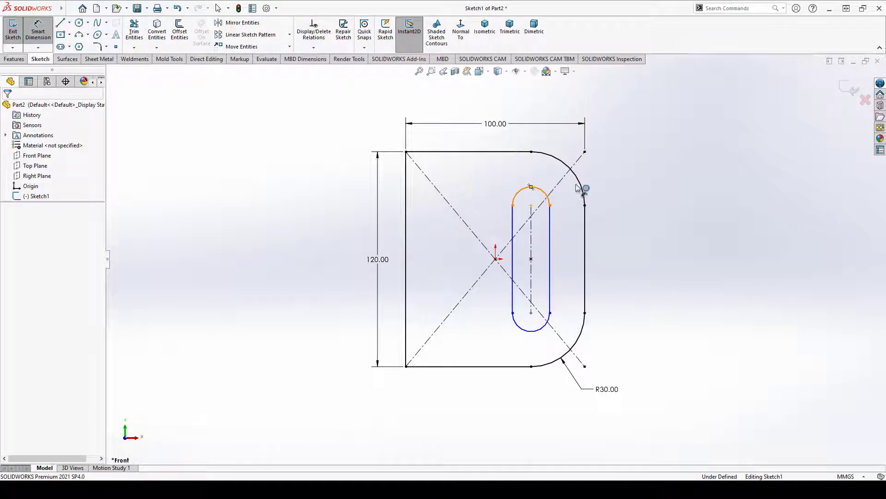
left_click(547, 197)
left_click(626, 160)
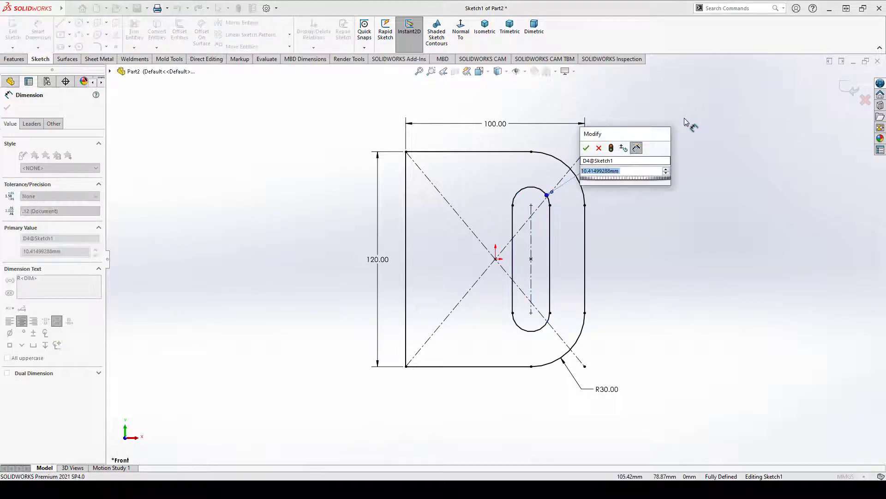
type("15")
key("Return")
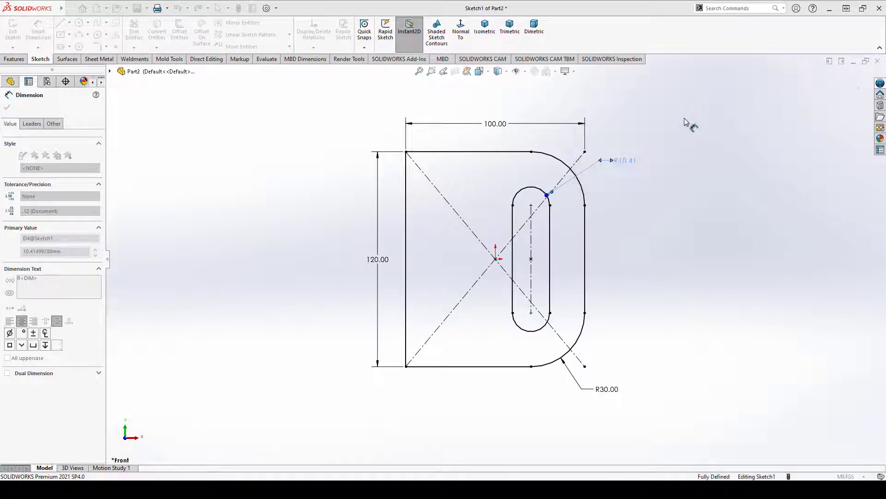
left_click(568, 167)
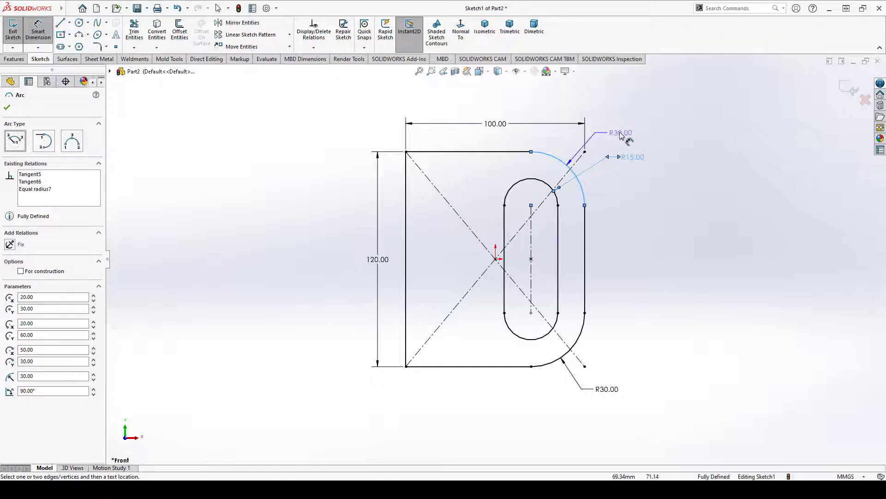
left_click(618, 132)
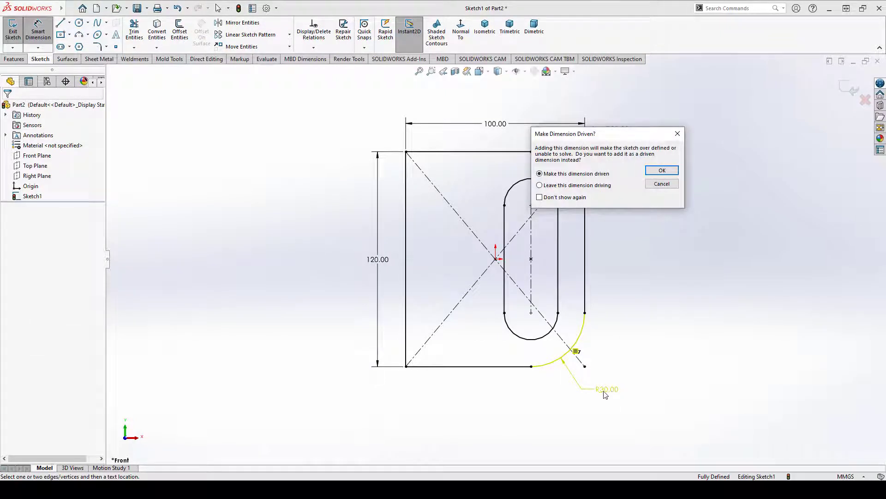
left_click_drag(599, 140, 721, 127)
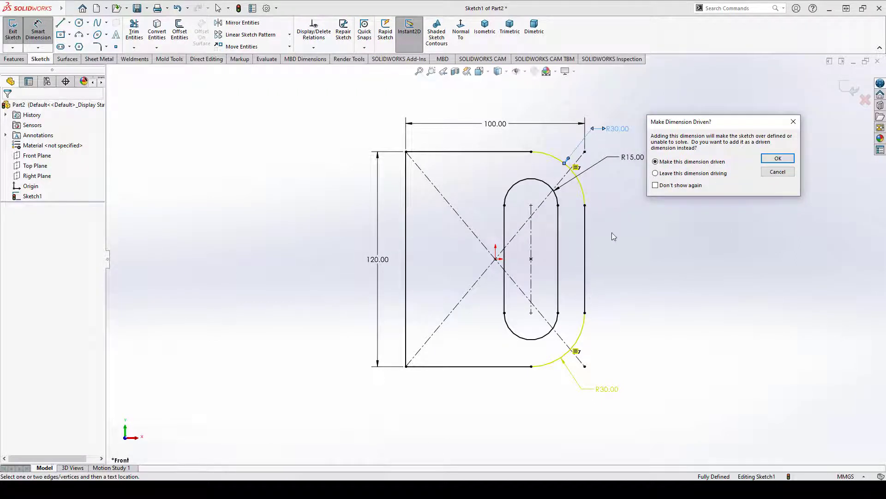
left_click(777, 171)
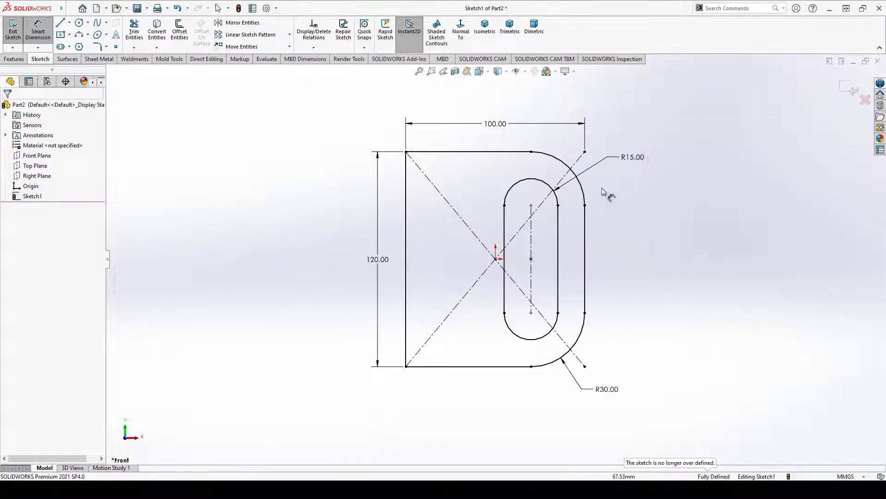
left_click(531, 314)
left_click(531, 366)
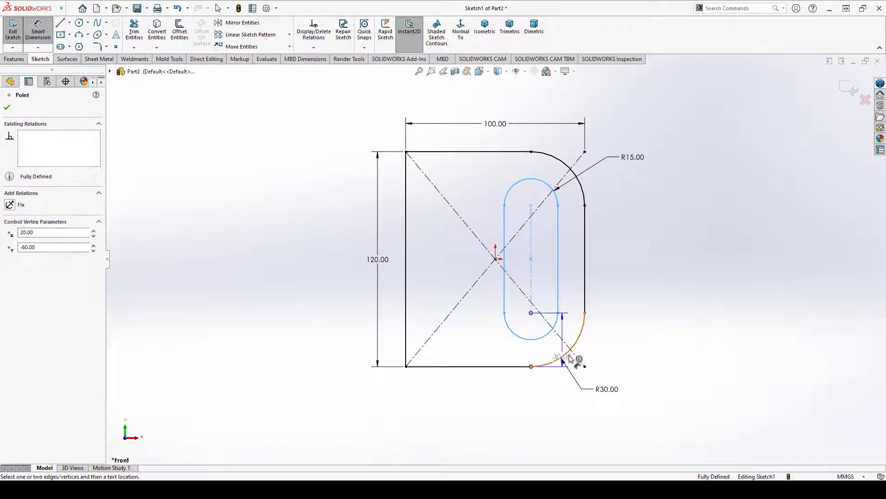
left_click(633, 351)
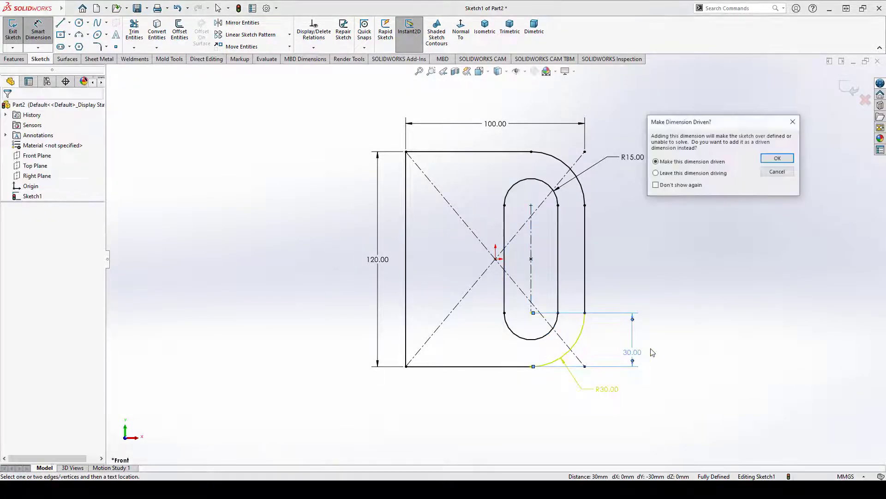
left_click(780, 172)
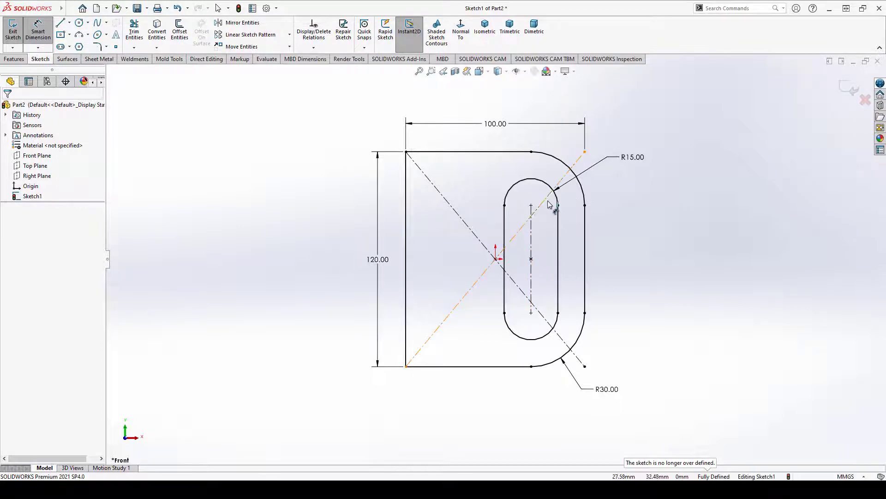
Step: Add a driven dimension for the slot's center-to-center length beside the base profile
left_click(531, 253)
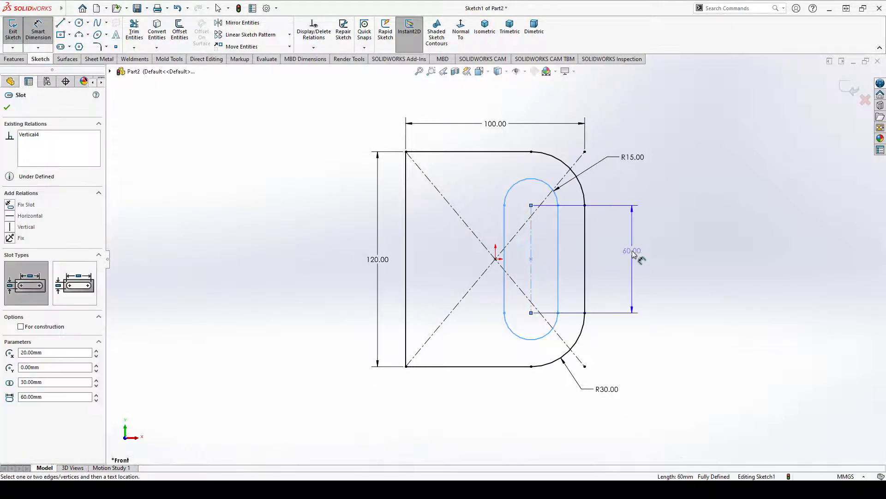
left_click(633, 250)
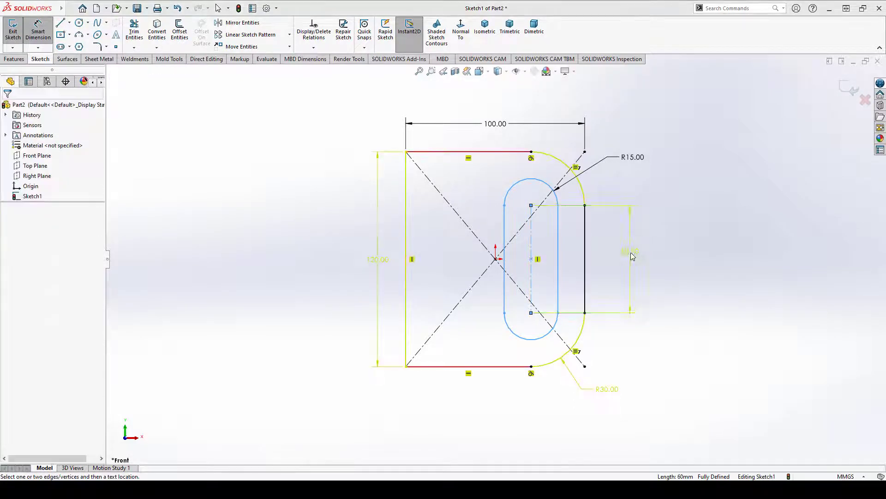
left_click(778, 158)
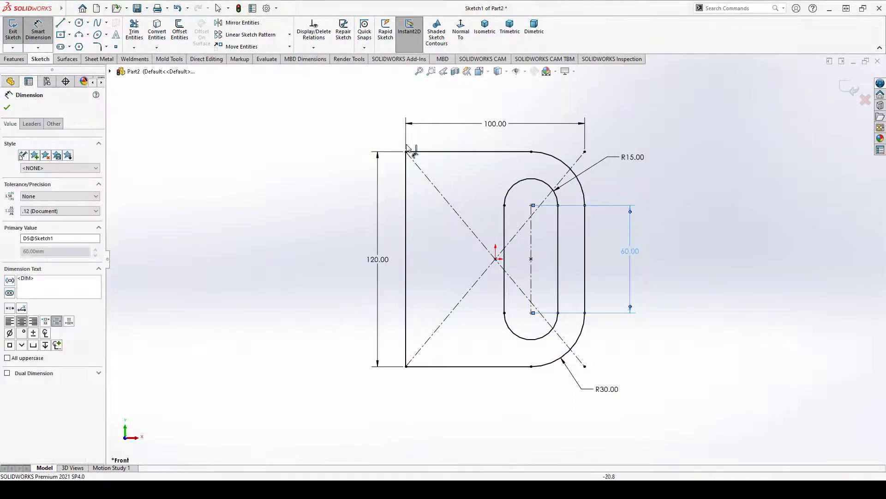
left_click(7, 107)
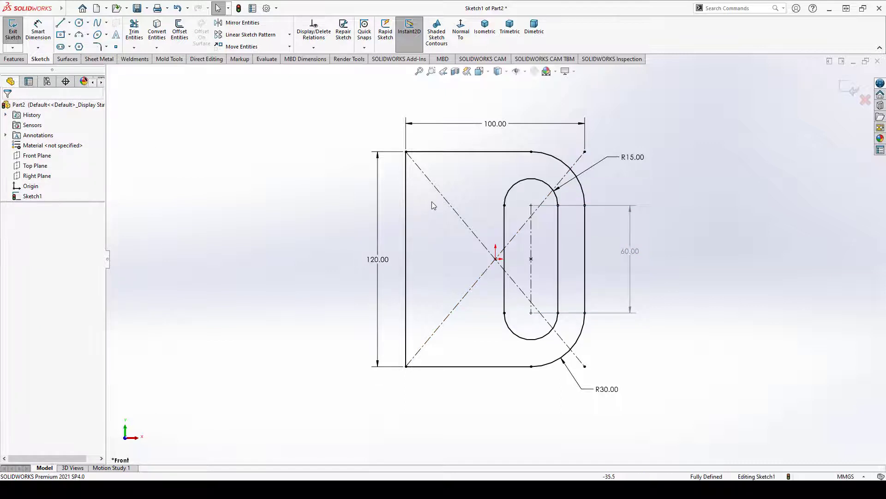
Step: Extrude the base profile with its slot as a blind boss 20 mm deep
left_click(13, 60)
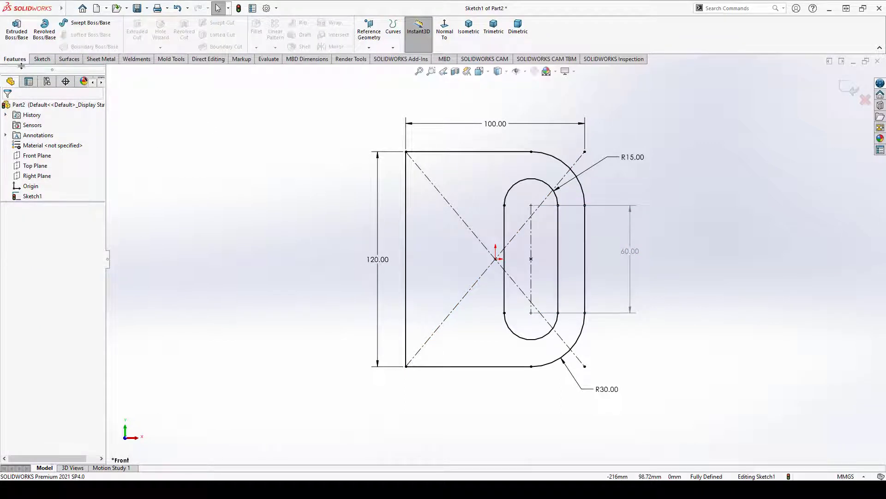
left_click(19, 44)
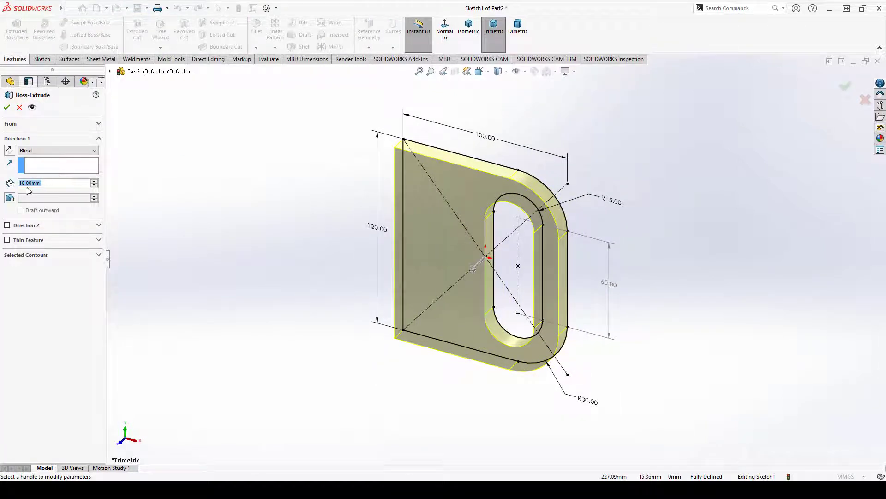
left_click(26, 183)
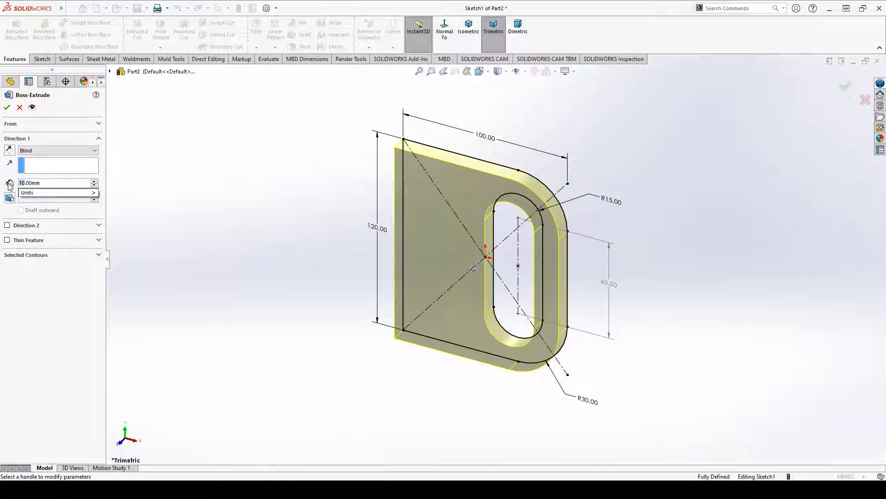
type("2")
key("Return")
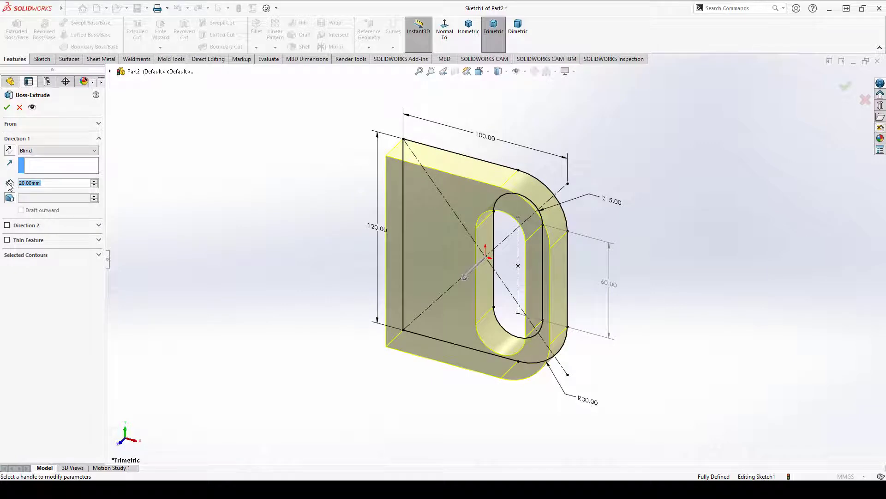
left_click(7, 107)
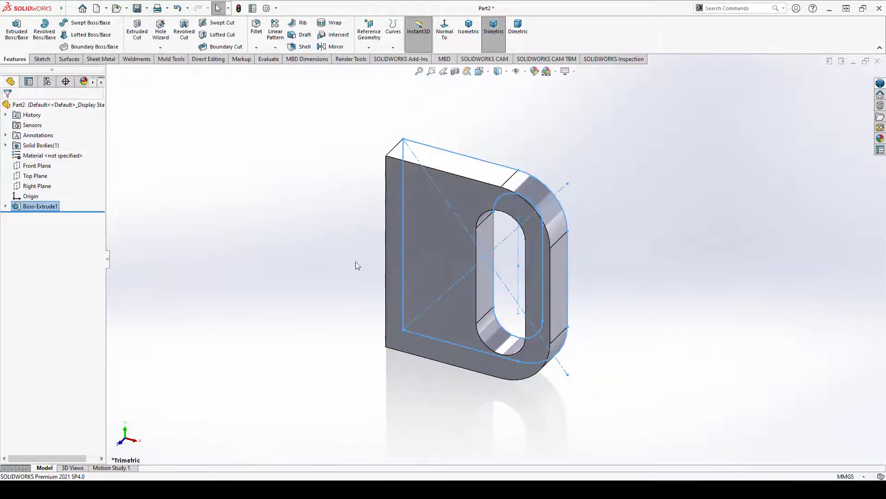
left_click(636, 245)
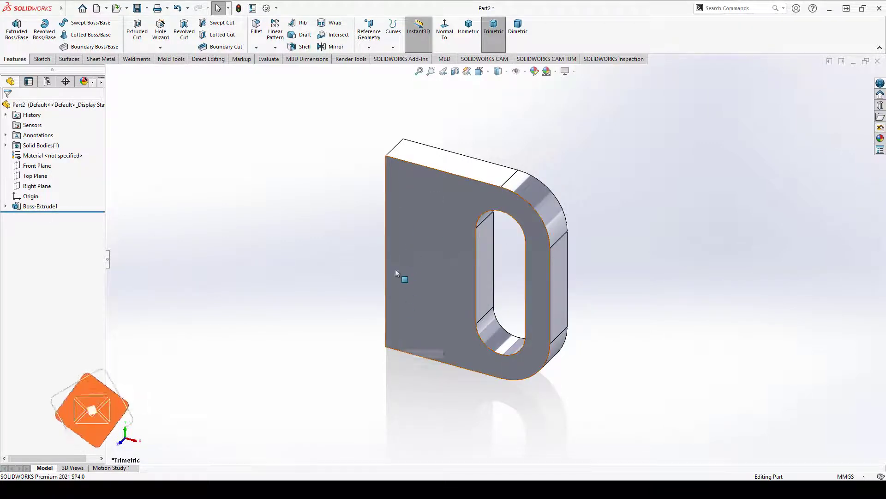
Step: On the plate's front face, sketch a 20 mm wide corner rectangle along the full height of the straight side opposite the rounded corners
left_click(403, 201)
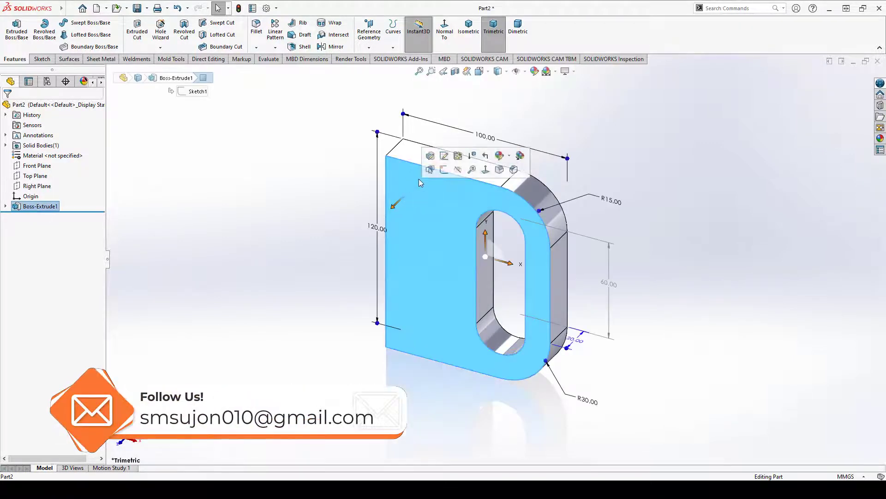
left_click(446, 170)
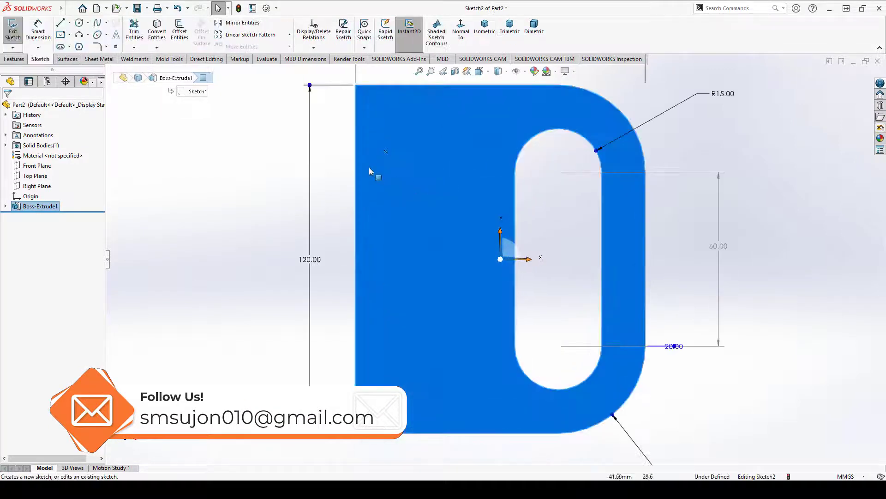
left_click(69, 34)
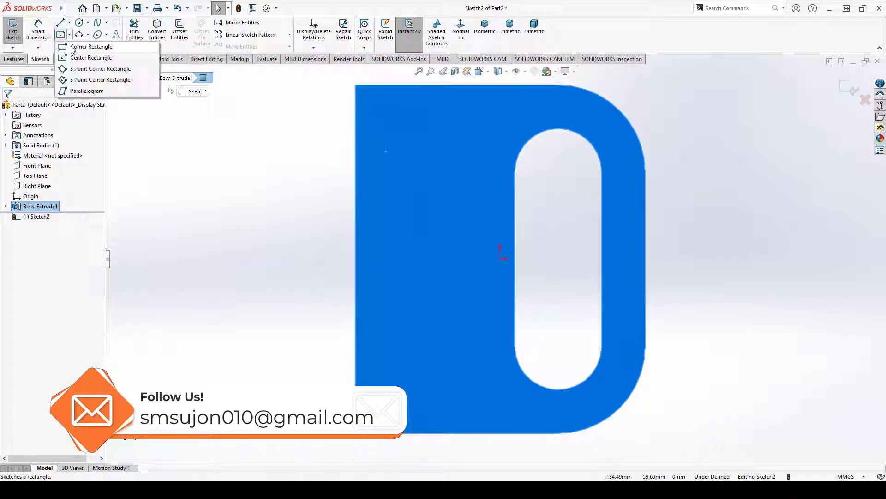
left_click(87, 42)
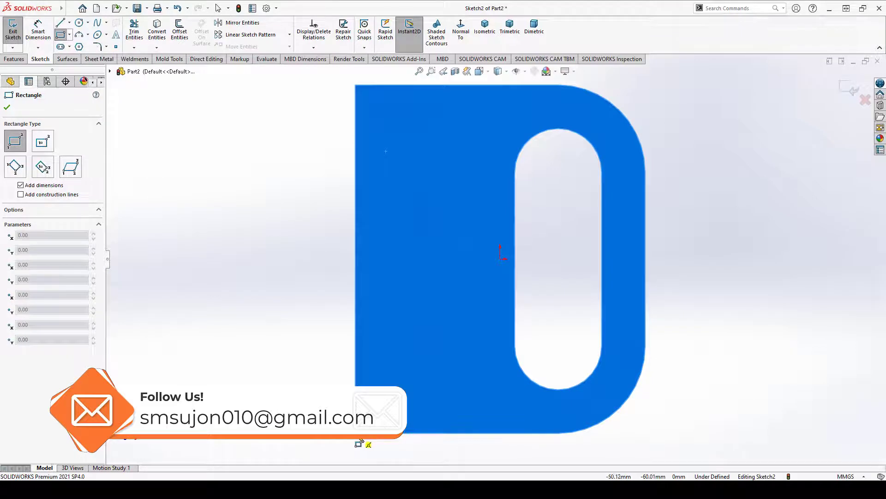
left_click(355, 433)
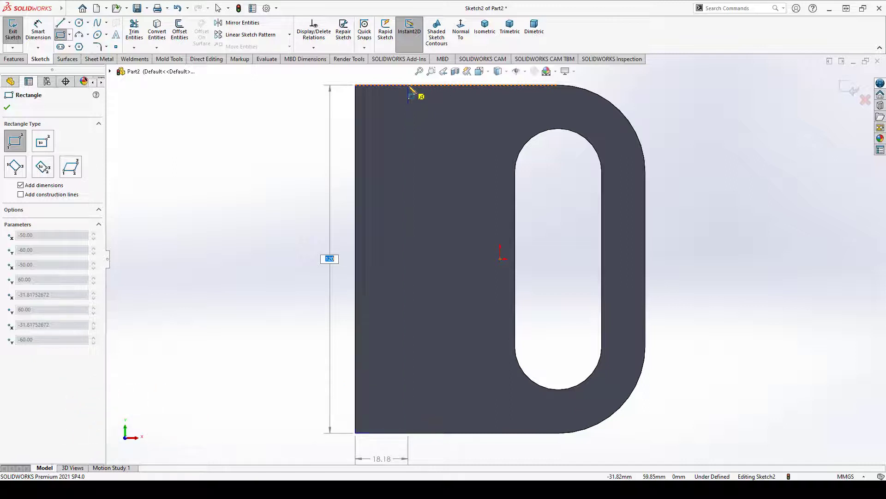
key("Return")
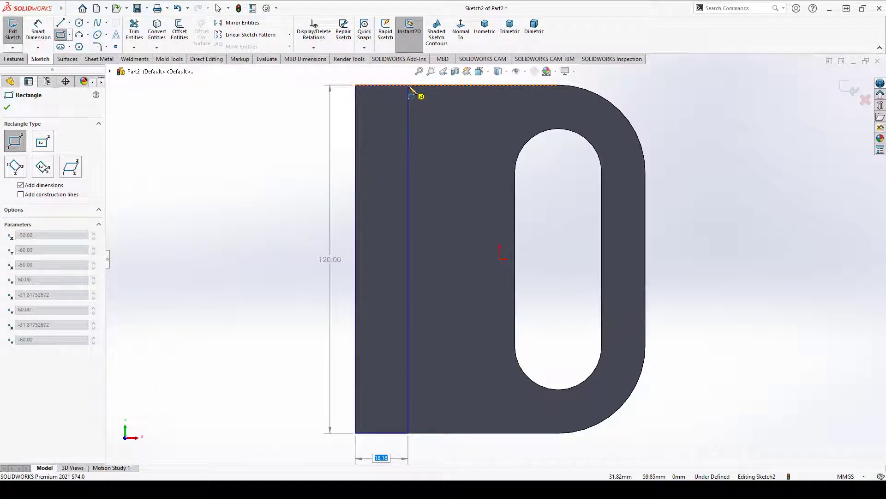
key("Return")
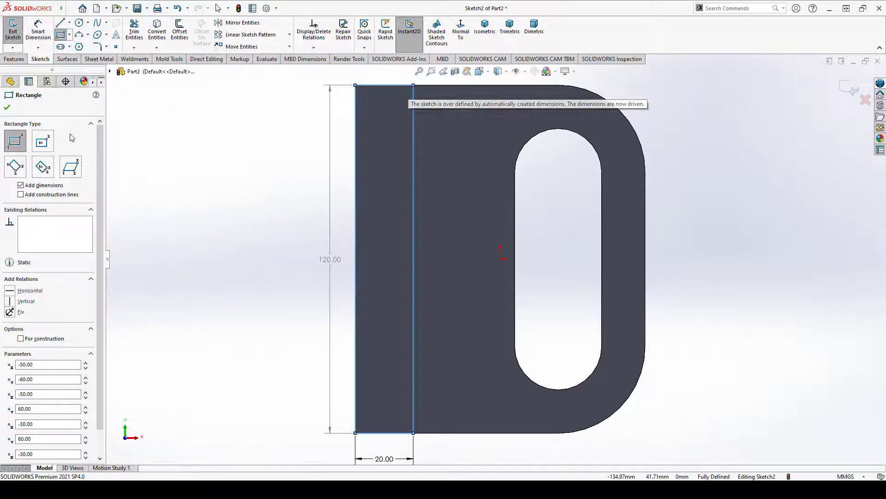
key("Escape")
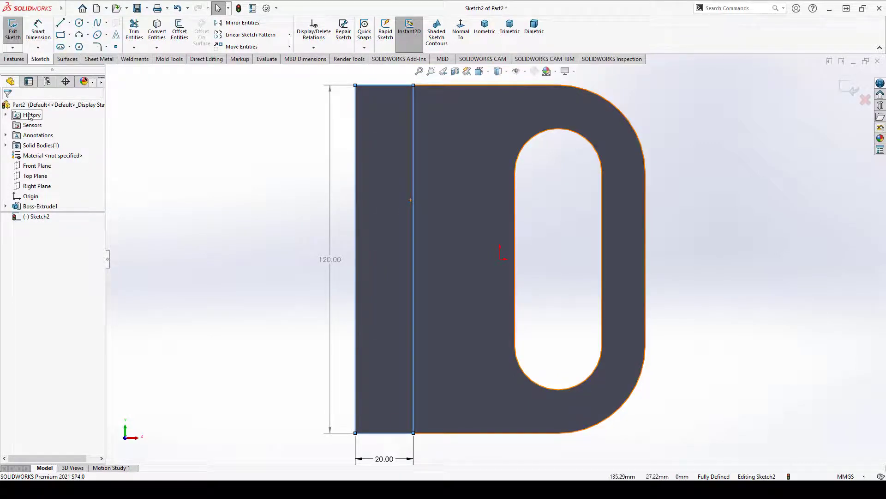
Step: Extrude the 20 mm wide rectangle 30 mm outward from the plate, merged with the existing body
left_click(13, 59)
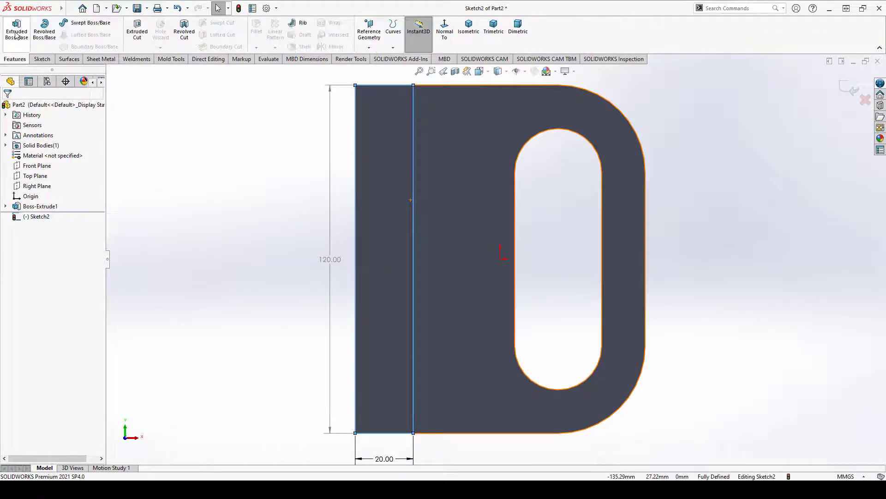
left_click(16, 33)
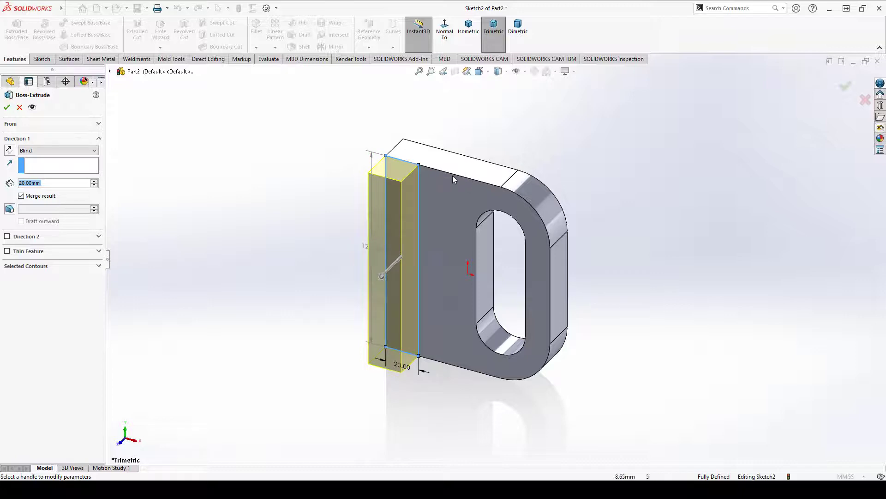
left_click(18, 183)
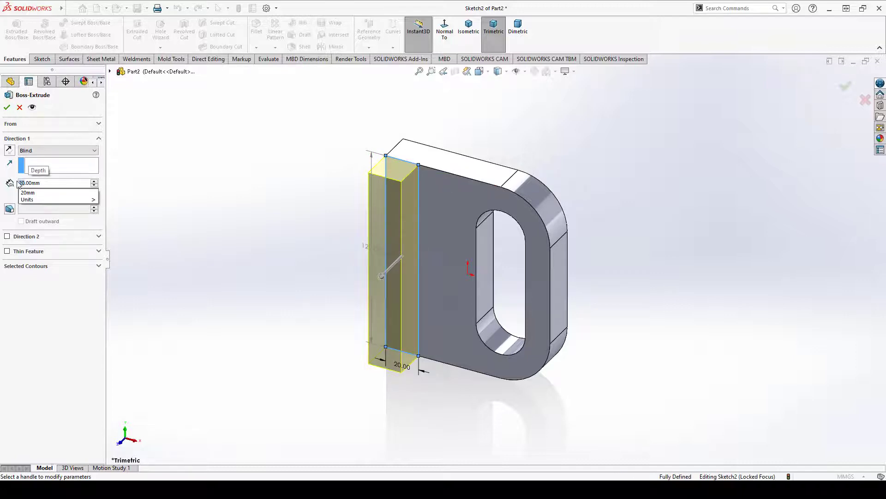
type("30")
key("Return")
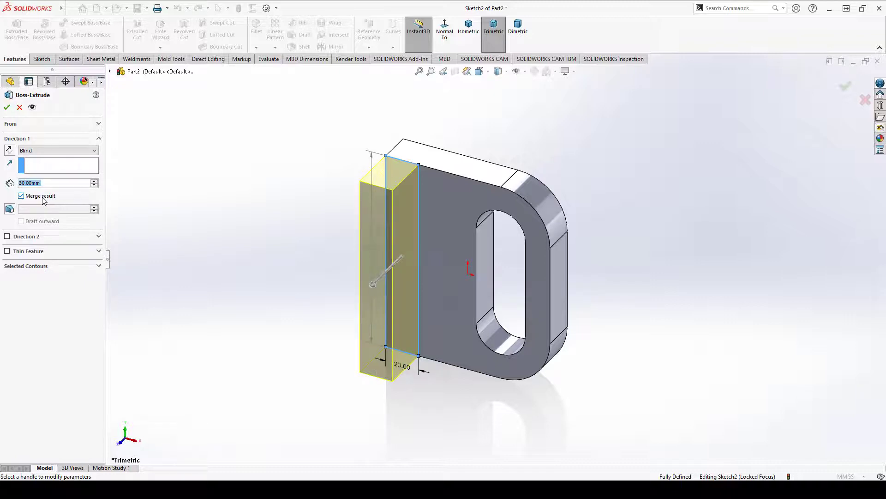
left_click(7, 107)
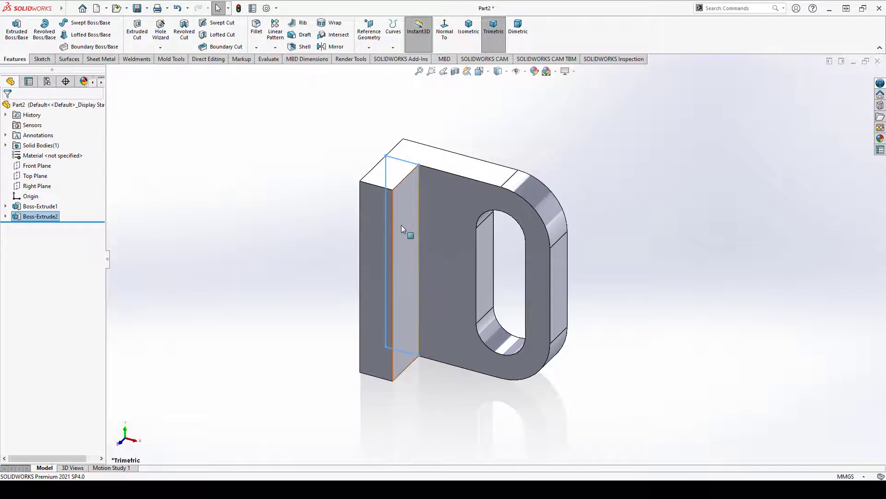
left_click(520, 135)
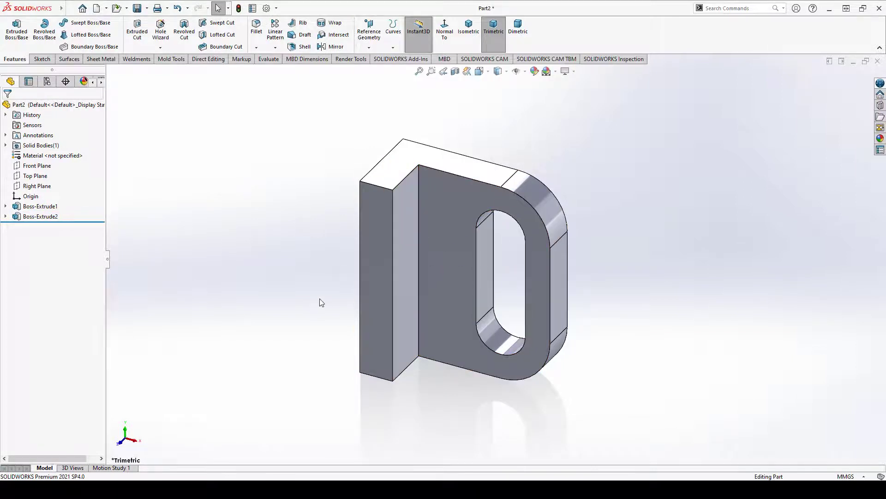
Step: On the raised block's inner side face, sketch a vertical straight slot about 94 mm between centers and about 10 mm wide
left_click_drag(400, 272, 411, 277)
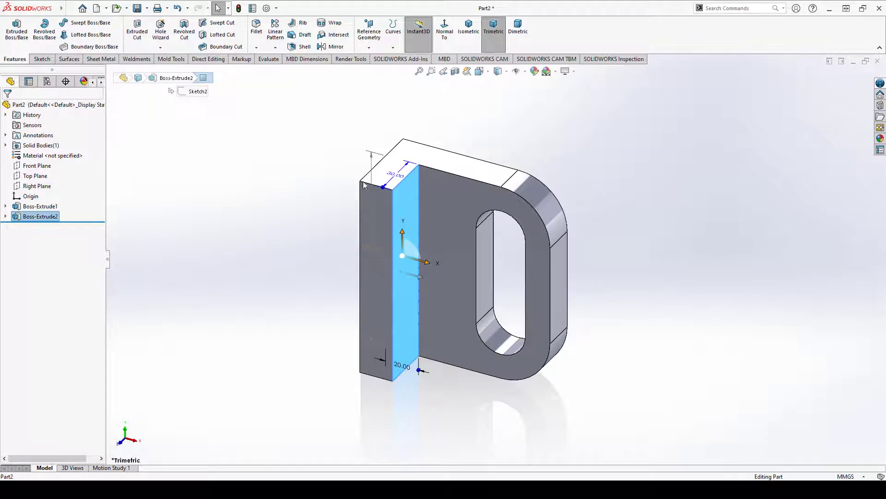
right_click(402, 213)
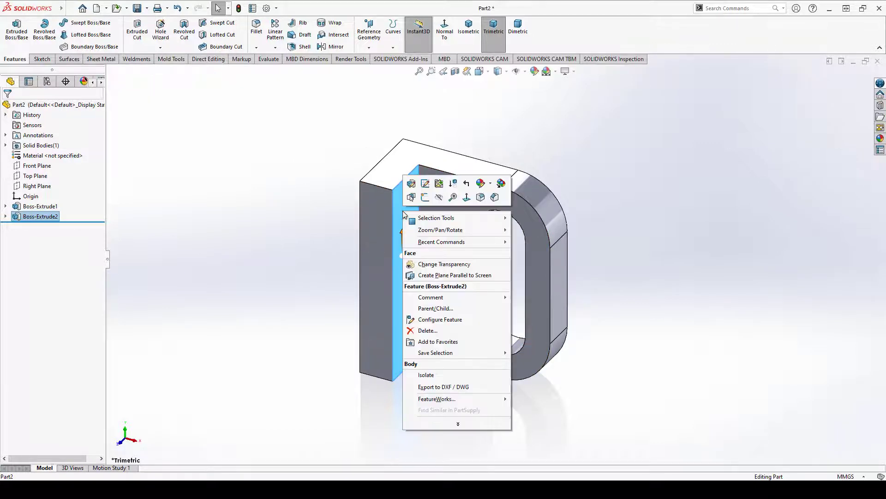
left_click(425, 197)
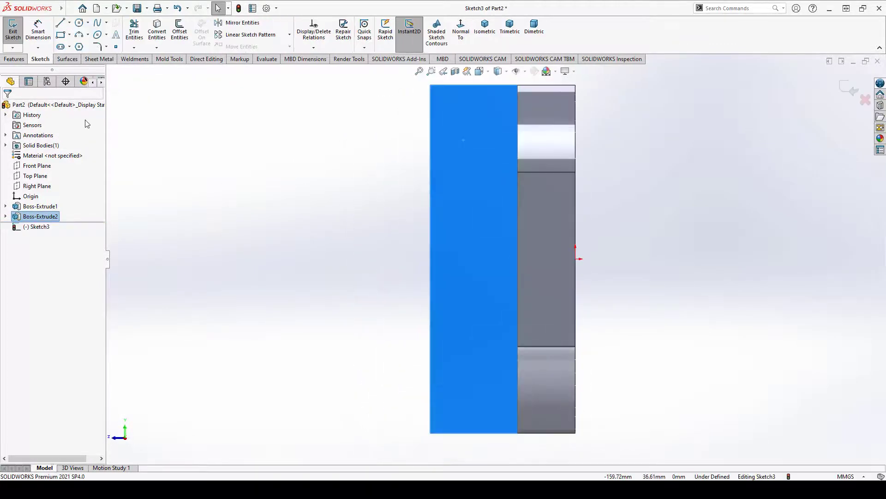
left_click(70, 36)
left_click(70, 47)
left_click(85, 58)
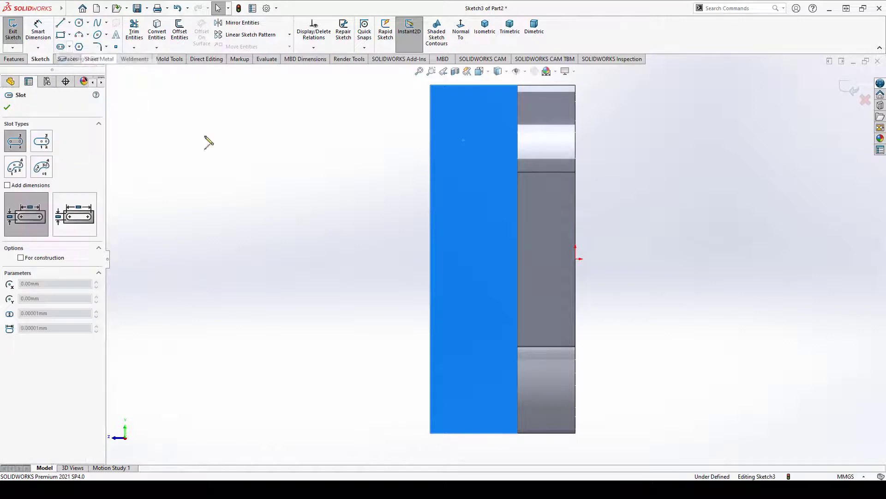
left_click(474, 125)
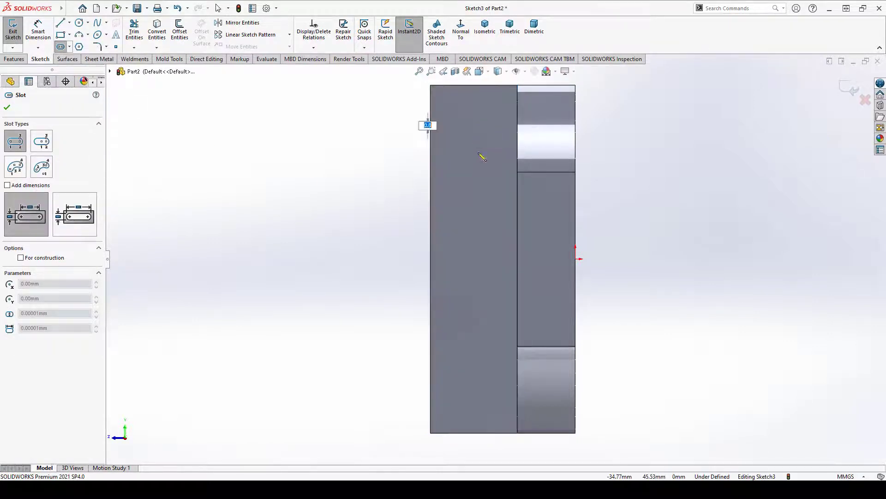
left_click(475, 396)
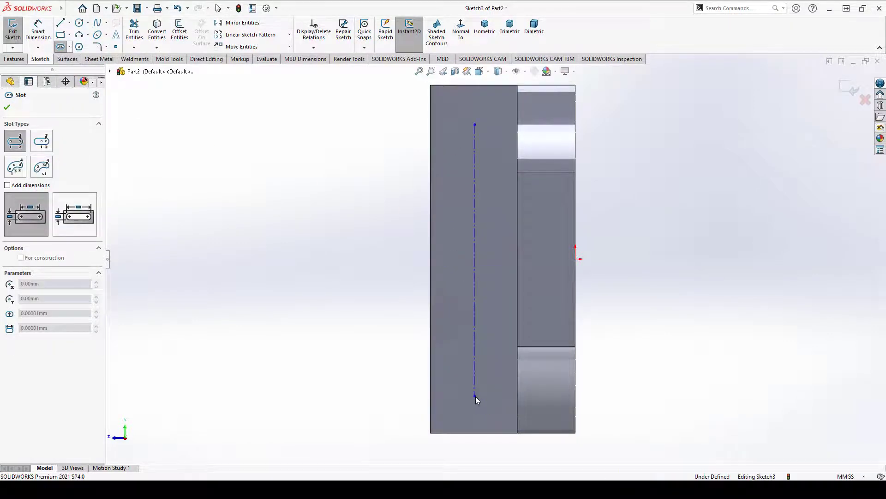
left_click(498, 391)
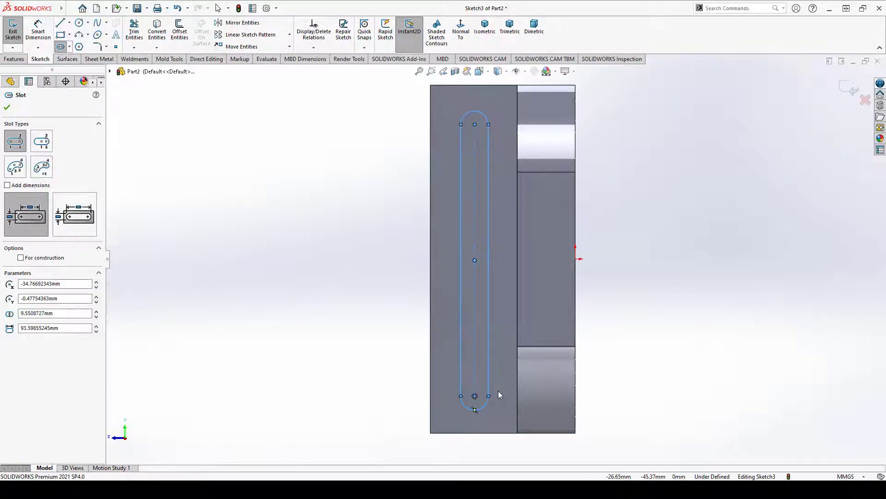
left_click(7, 107)
Step: Dimension the lower center of the block's slot 20 mm from the block's bottom edge
left_click(37, 33)
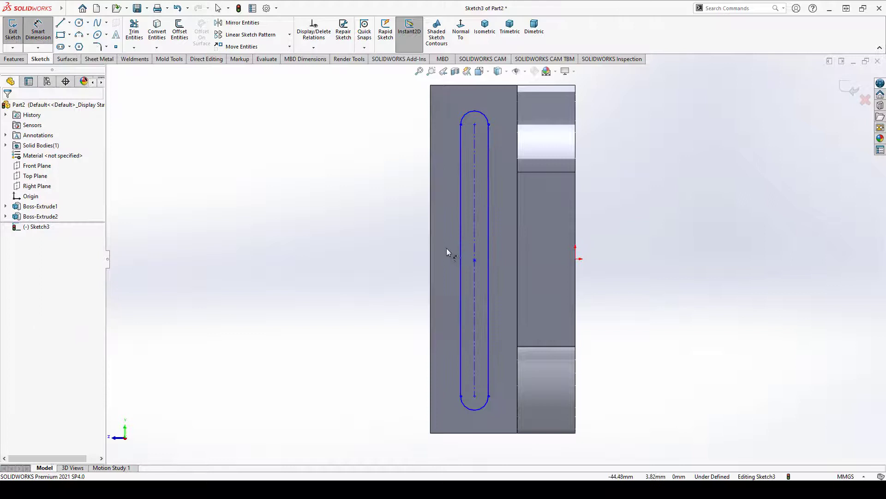
left_click(476, 397)
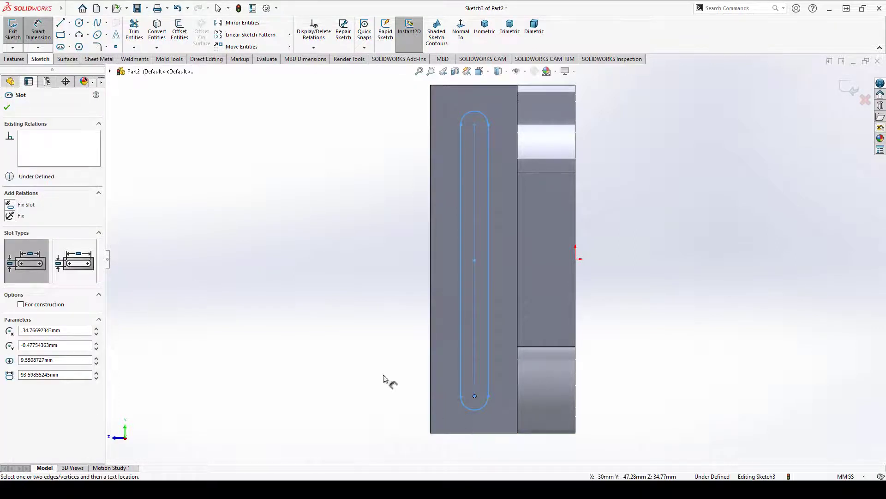
left_click(476, 434)
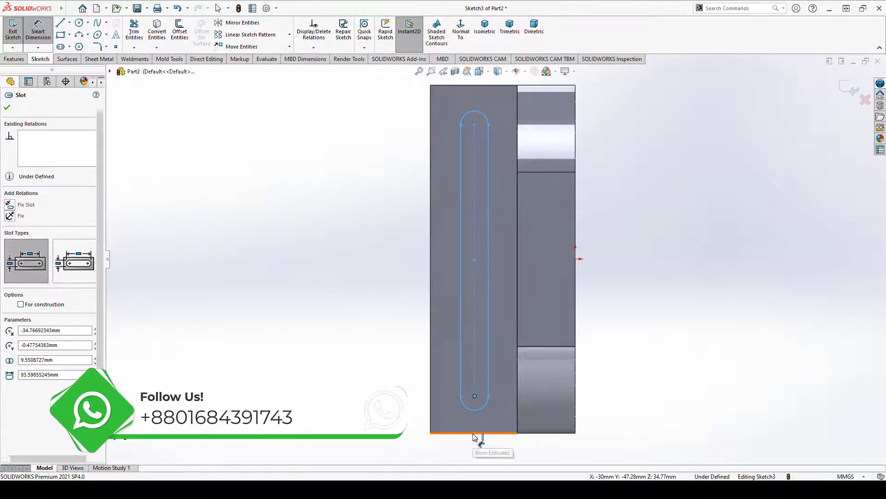
left_click(410, 339)
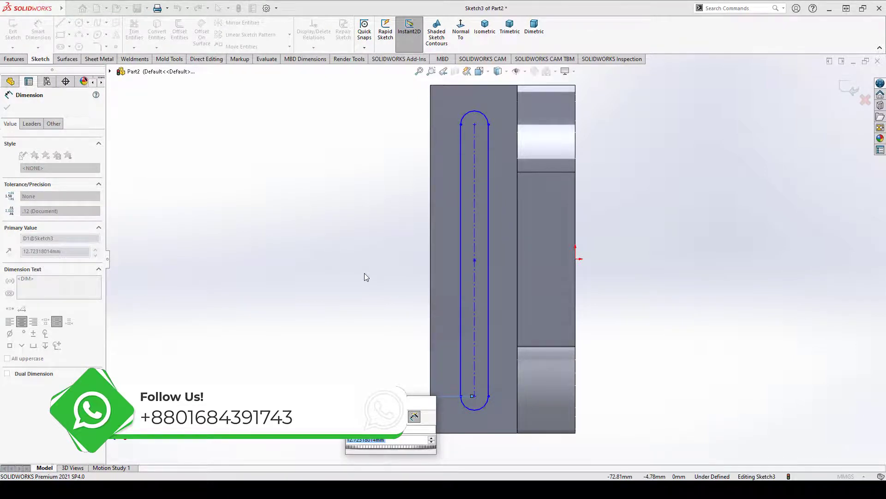
type("20")
key("Return")
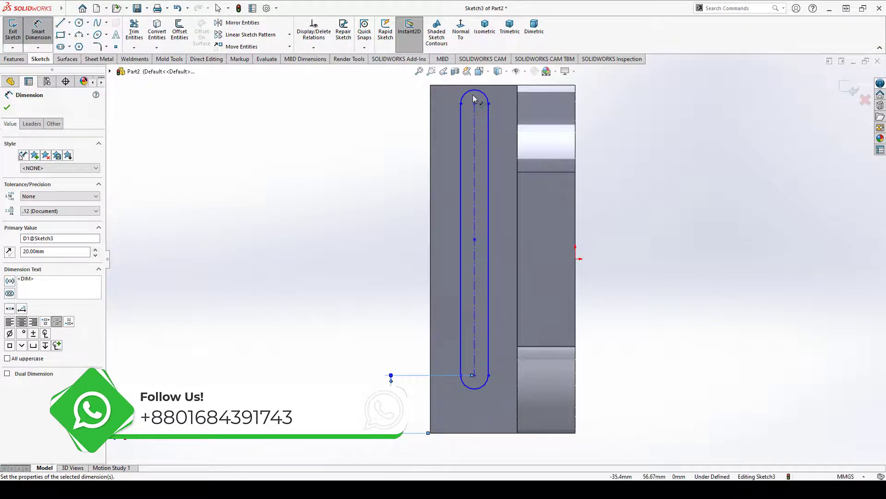
Step: Set the slot's center-to-center length to 80 mm and its end radius to 6 mm
left_click(475, 177)
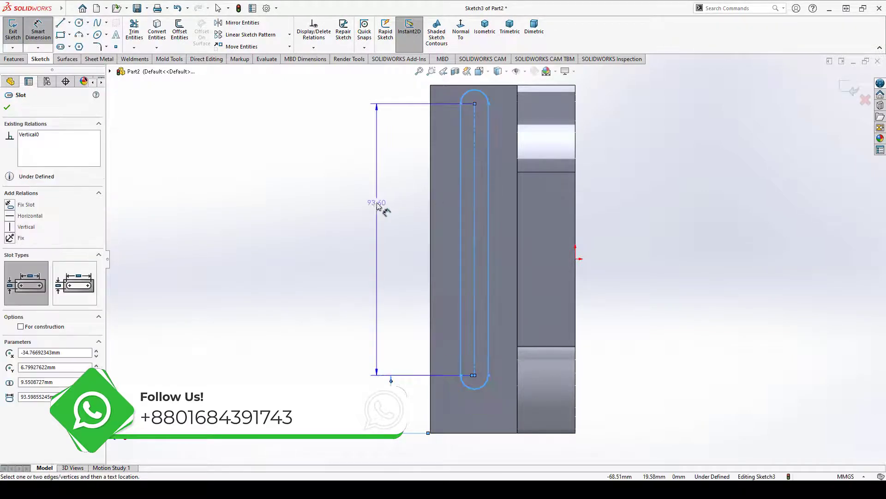
left_click(398, 234)
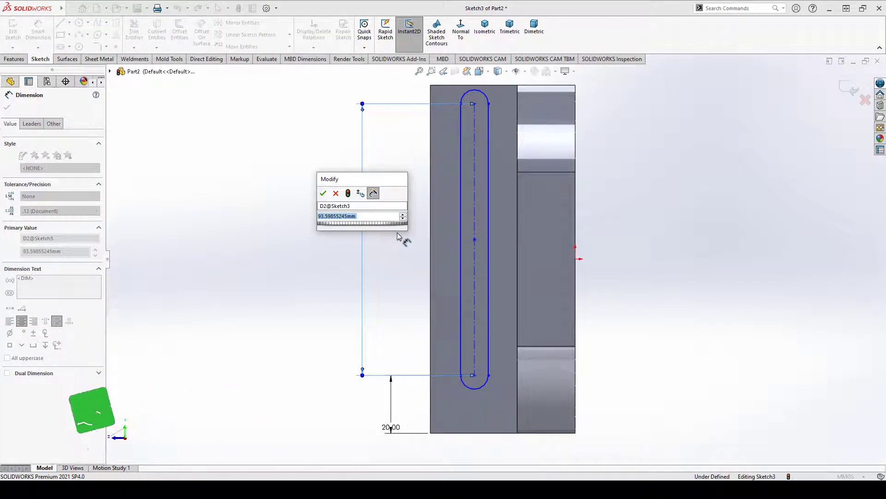
type("80")
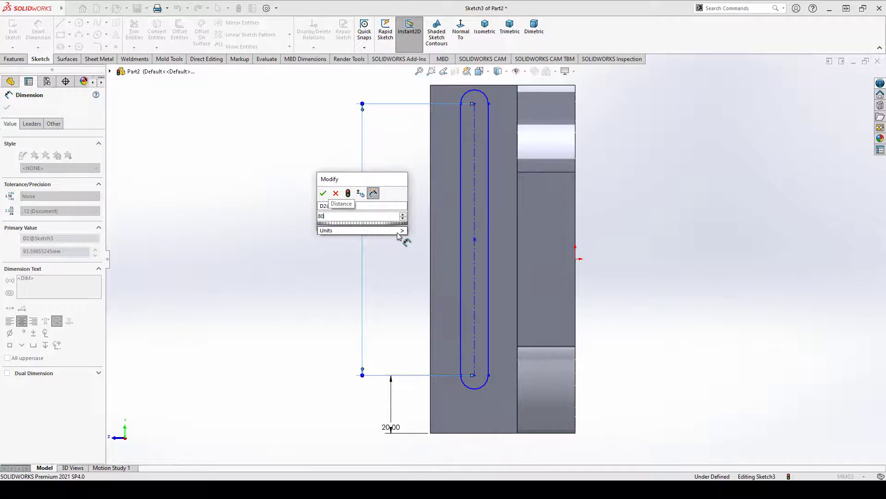
key("Return")
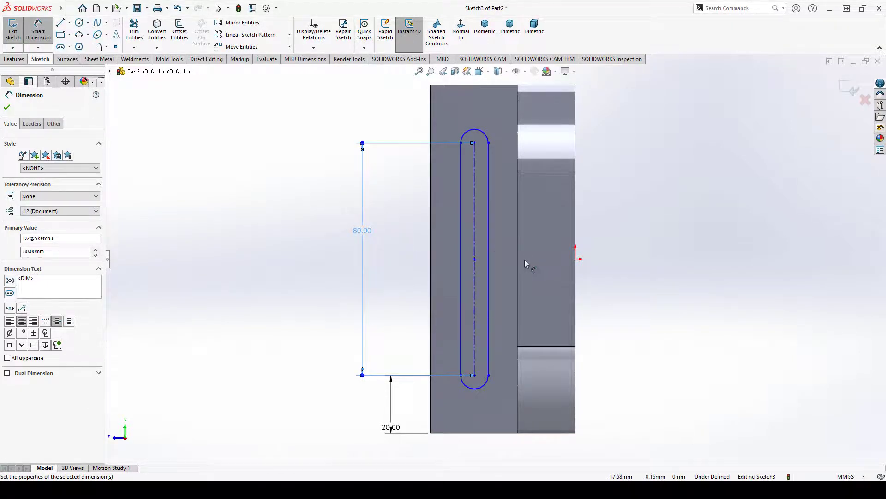
left_click(469, 136)
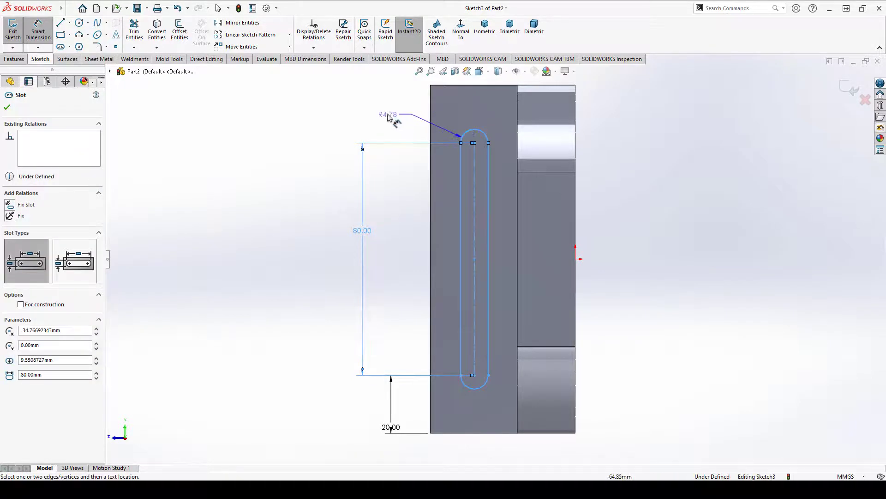
left_click(394, 119)
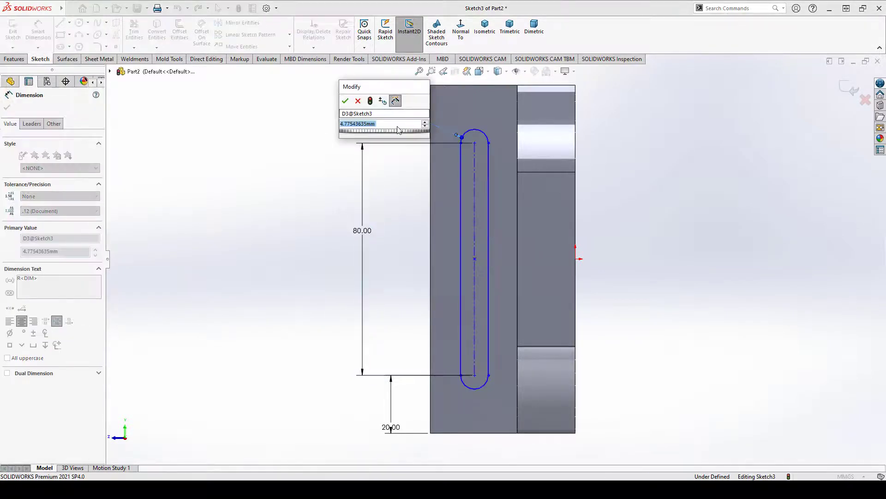
type("6")
key("Return")
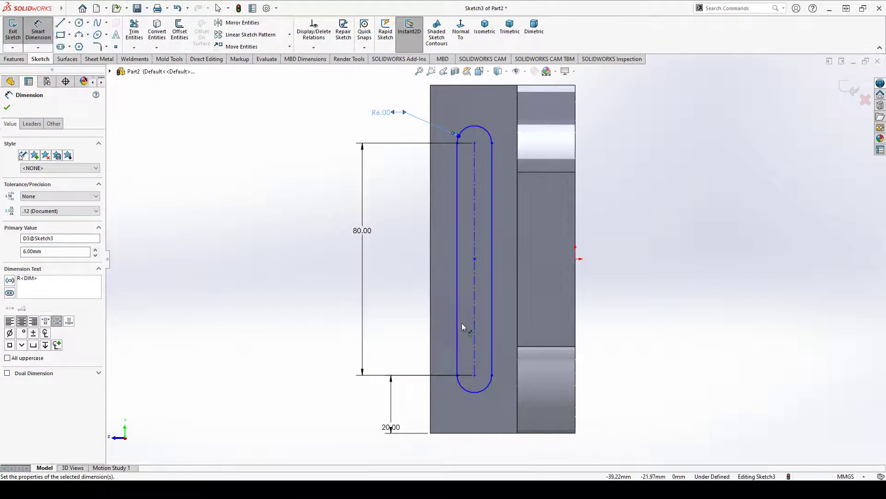
Step: Dimension the slot's centerline 30 mm from the base plate's back edge
left_click(475, 375)
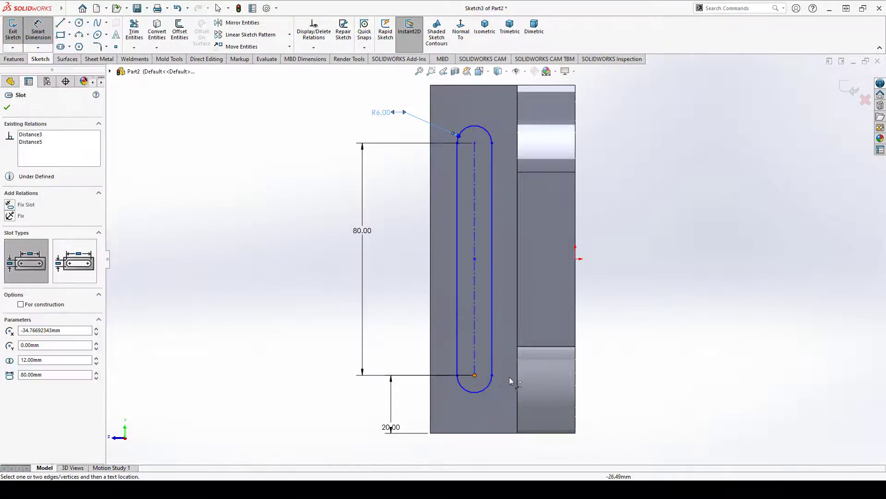
left_click(575, 377)
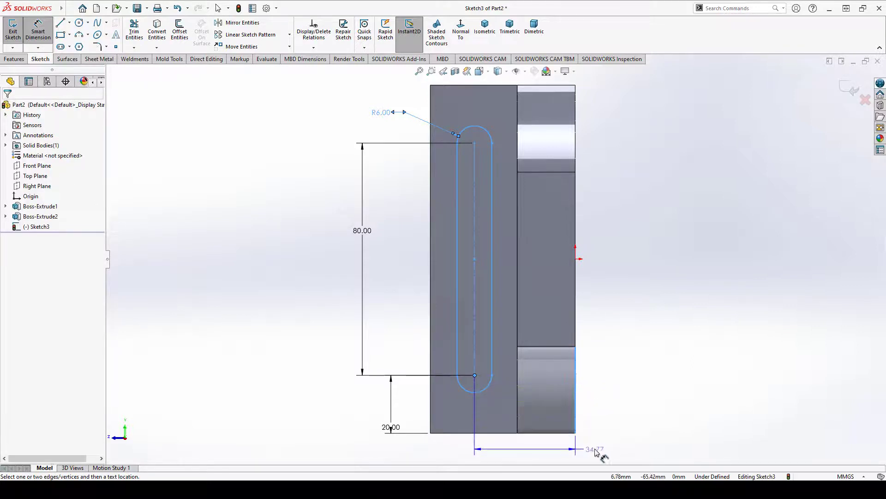
left_click(600, 450)
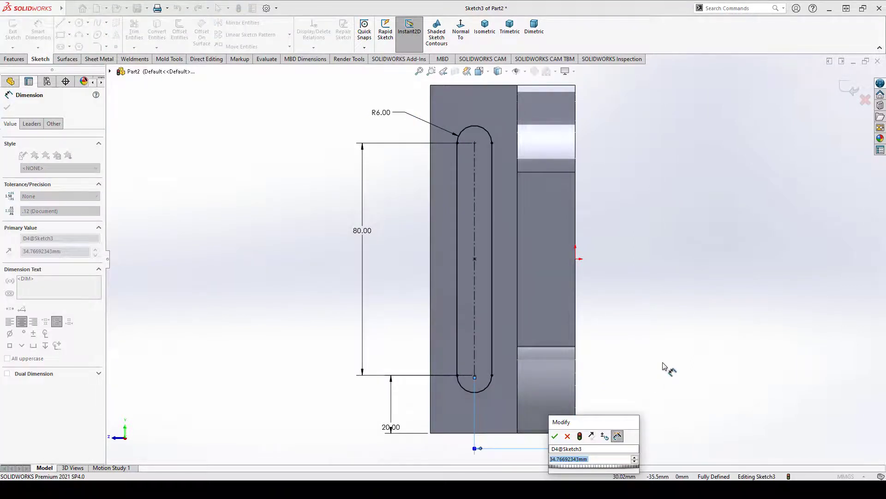
type("30")
key("Return")
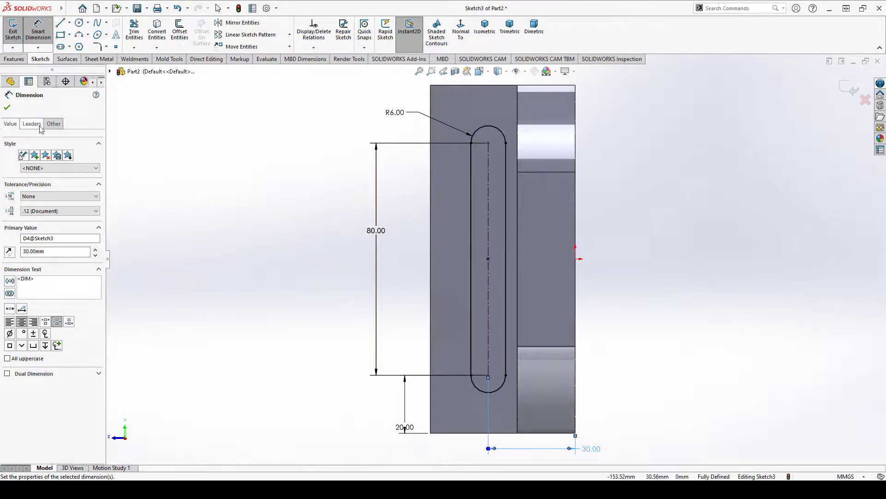
left_click(7, 107)
Step: Cut the dimensioned slot through the raised block with an Extruded Cut set to Through All
left_click(13, 48)
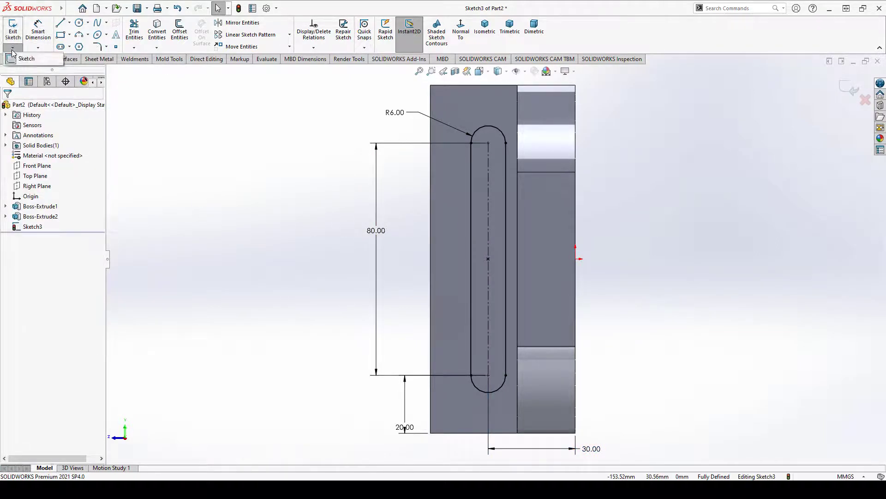
left_click(14, 59)
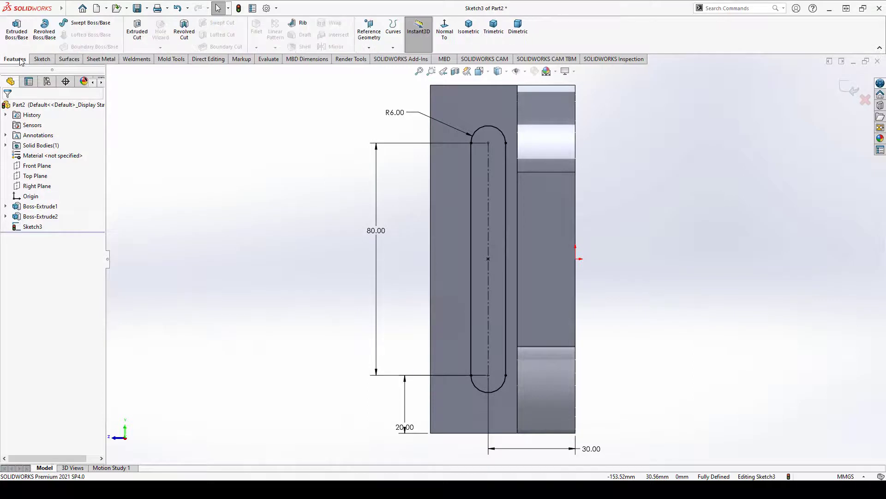
left_click(137, 32)
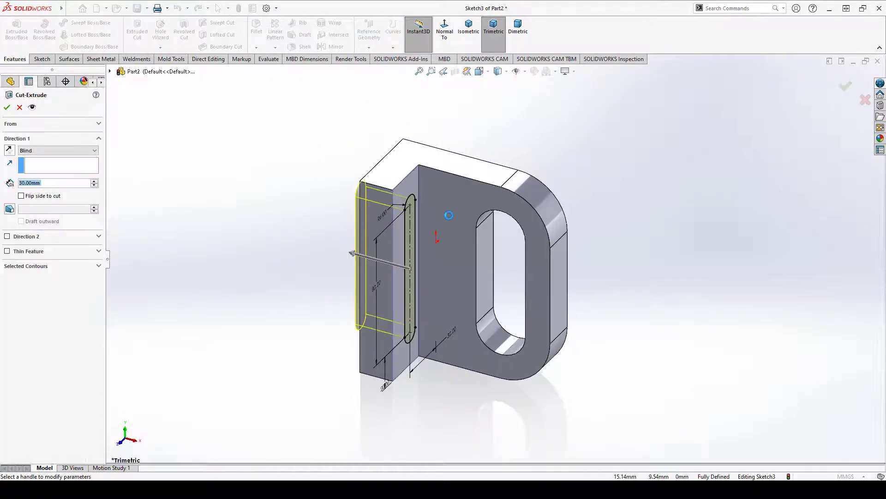
left_click(31, 151)
left_click(33, 164)
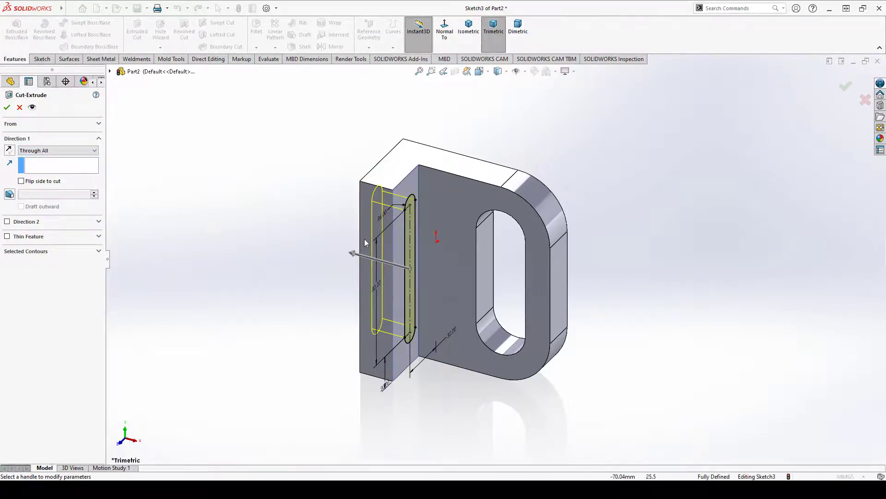
middle_click_drag(309, 215, 339, 232)
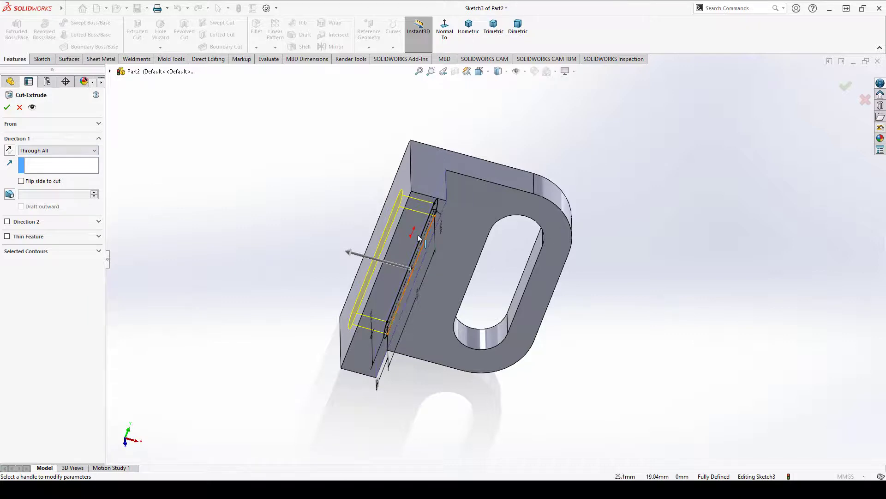
left_click(7, 107)
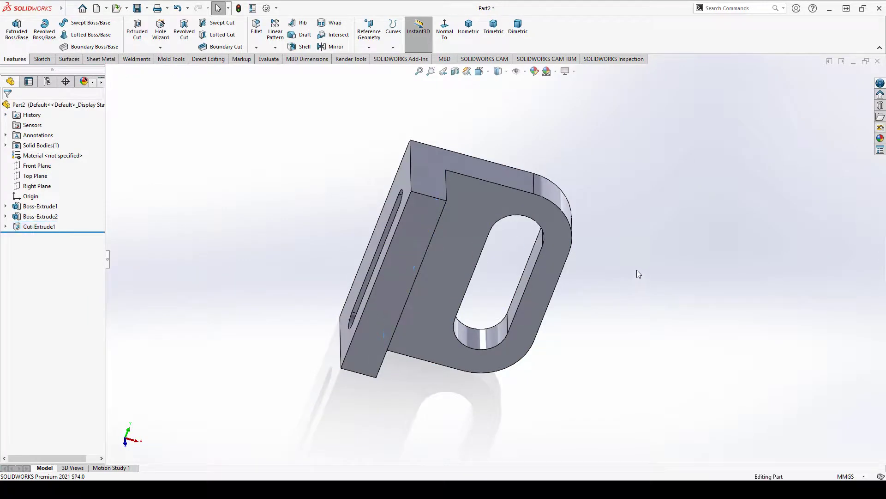
Step: Fillet the two short outer edges at the ends of the raised block with a 20 mm radius
middle_click_drag(636, 269, 547, 318)
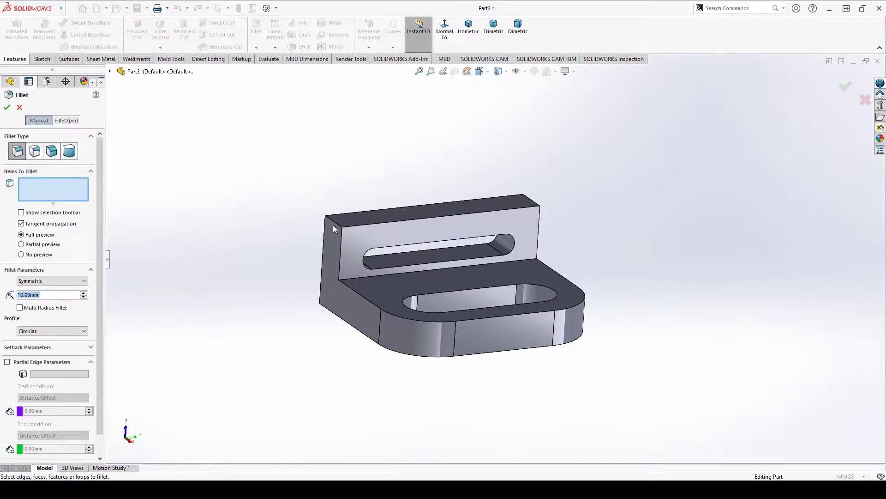
left_click(458, 203)
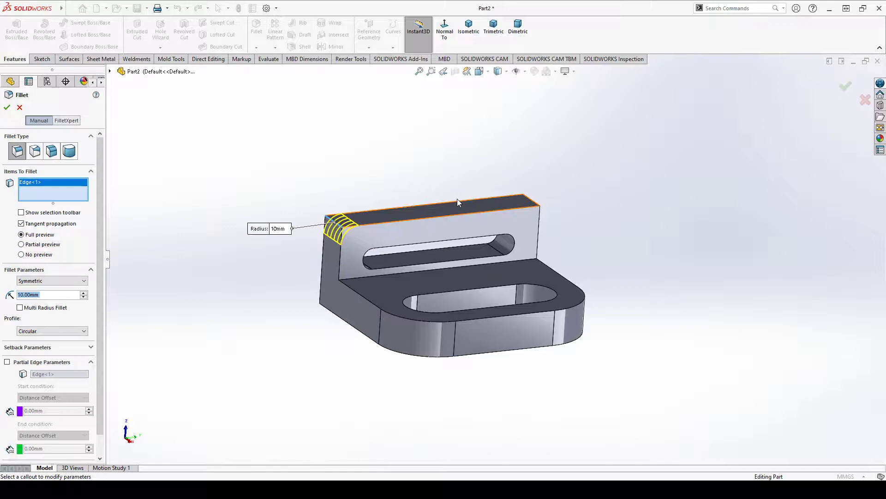
left_click(531, 200)
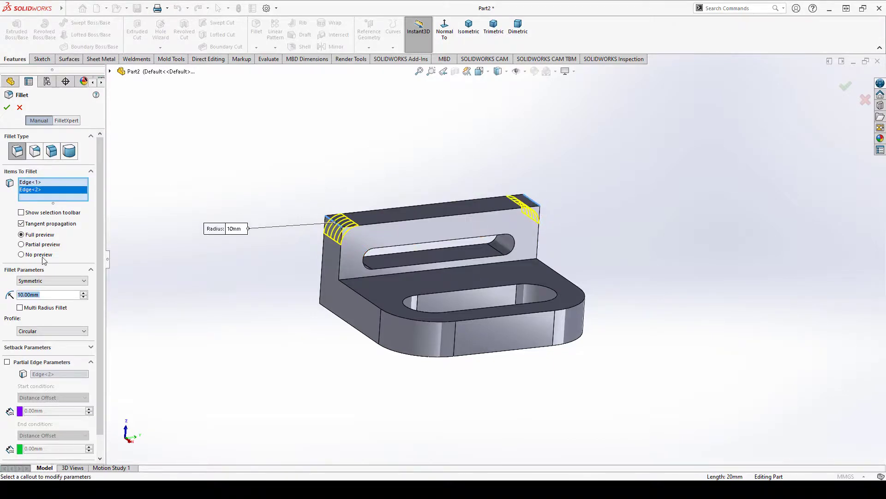
left_click(23, 295)
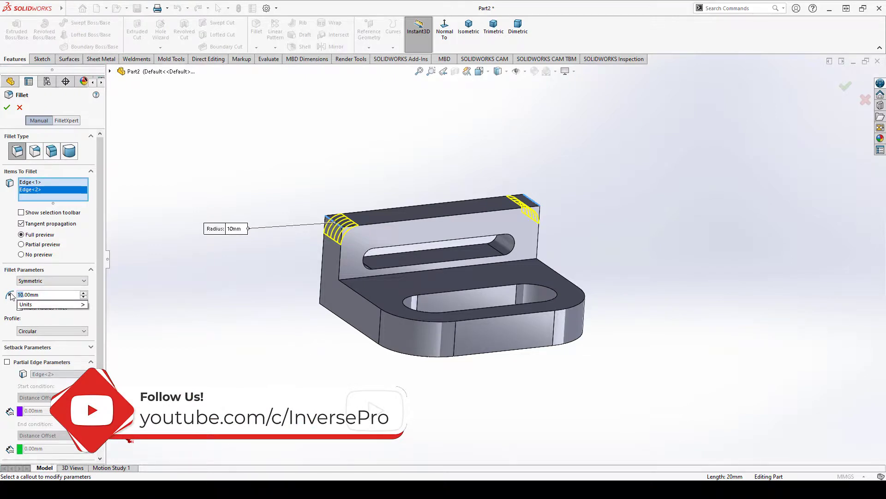
type("20")
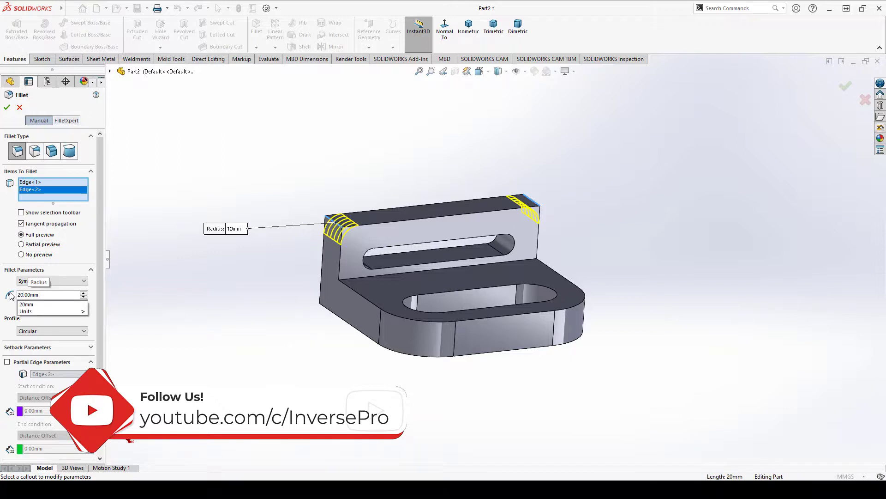
key("Return")
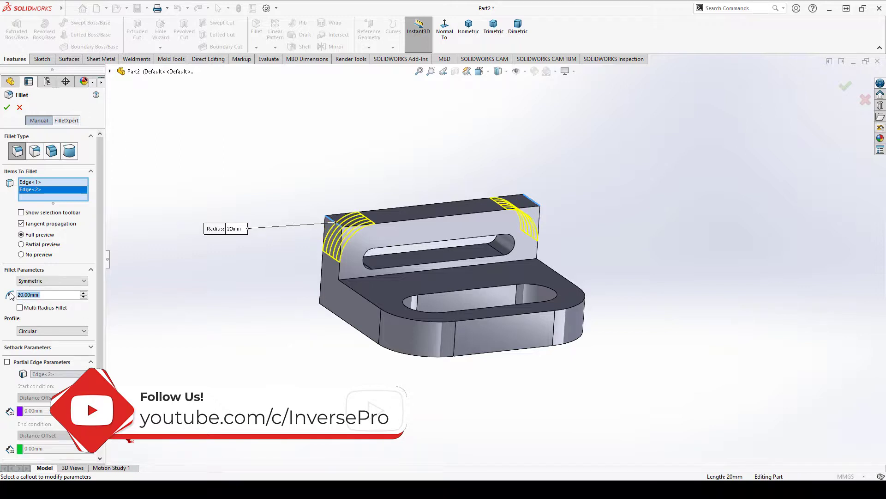
left_click(7, 108)
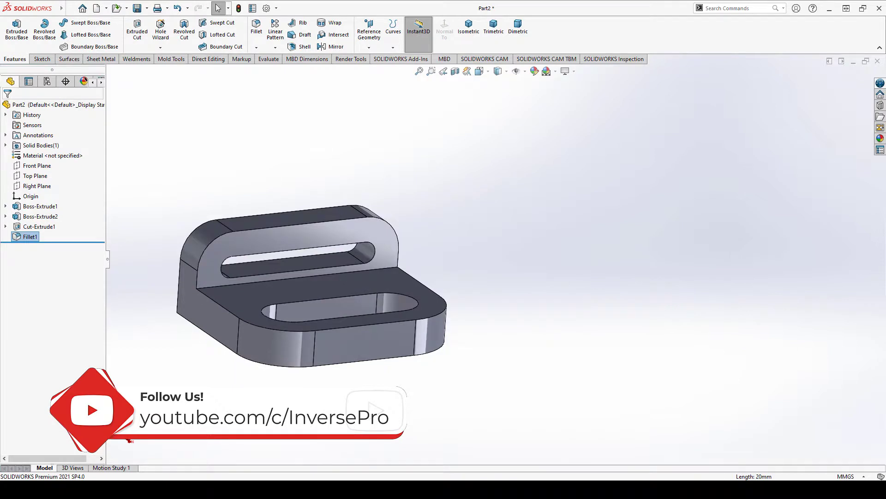
Step: Switch to Acrobat Reader and place the Exercise-02 drawing beside the model to compare the two
left_click_drag(885, 29, 687, 40)
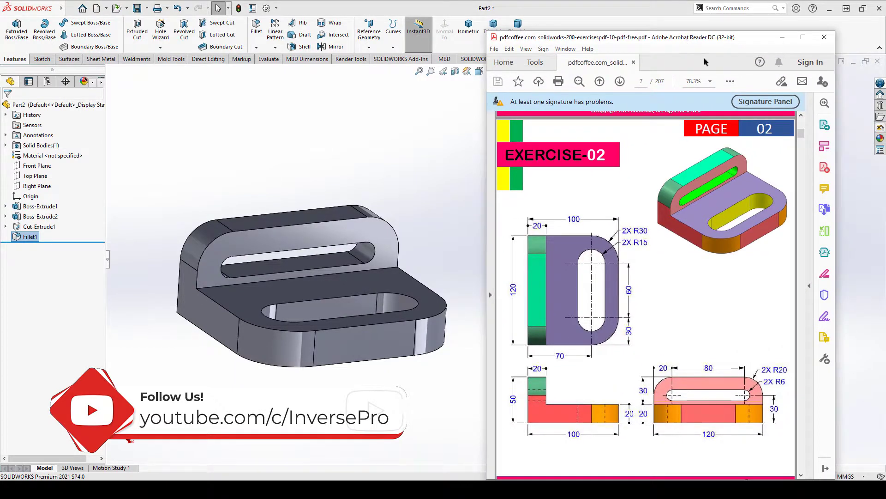